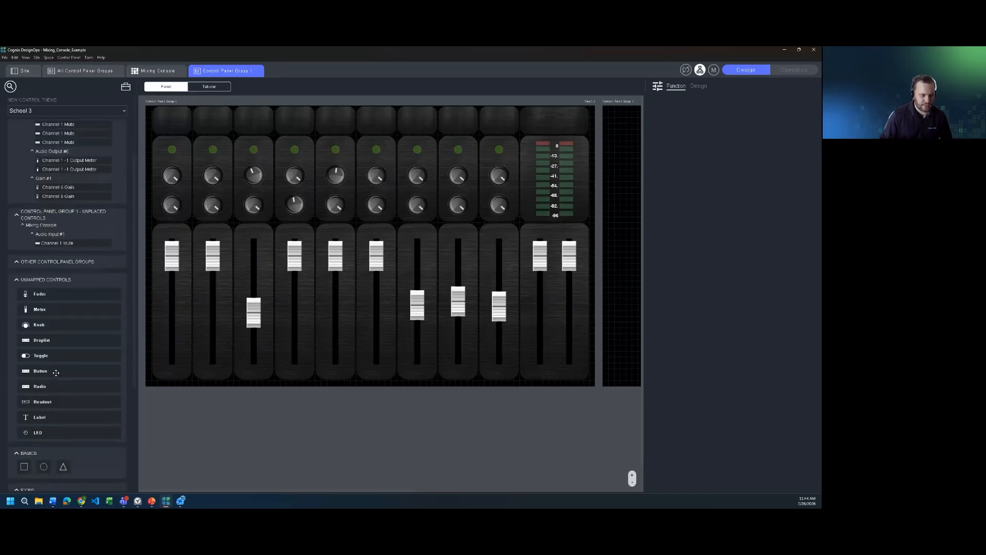
- Add a Navigation button below the meter strip set to Navigate to Next Control Panel, then enter Operation mode
{"action": "left_click_drag", "start_coordinate": [53, 370], "coordinate": [581, 378]}
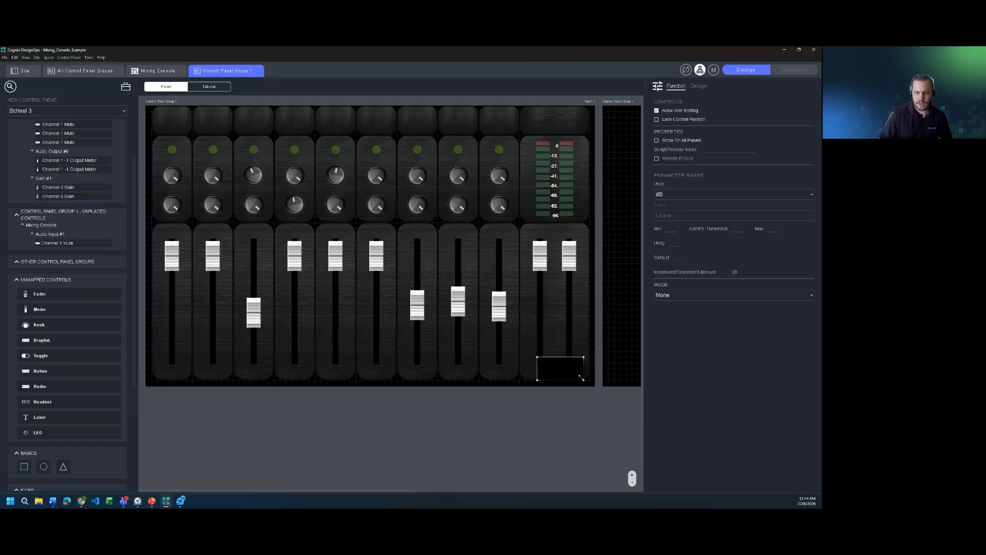
{"action": "left_click", "coordinate": [740, 295]}
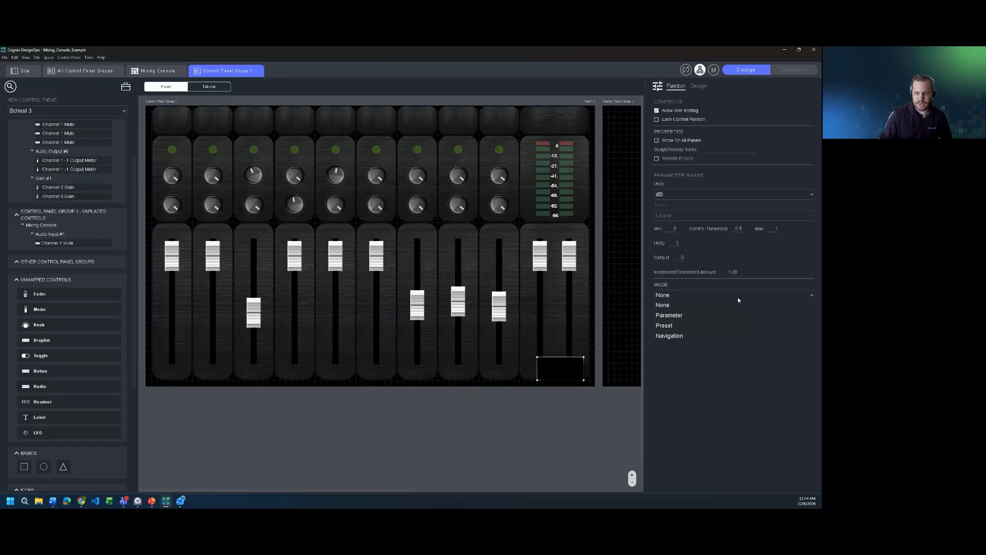
{"action": "left_click", "coordinate": [689, 337]}
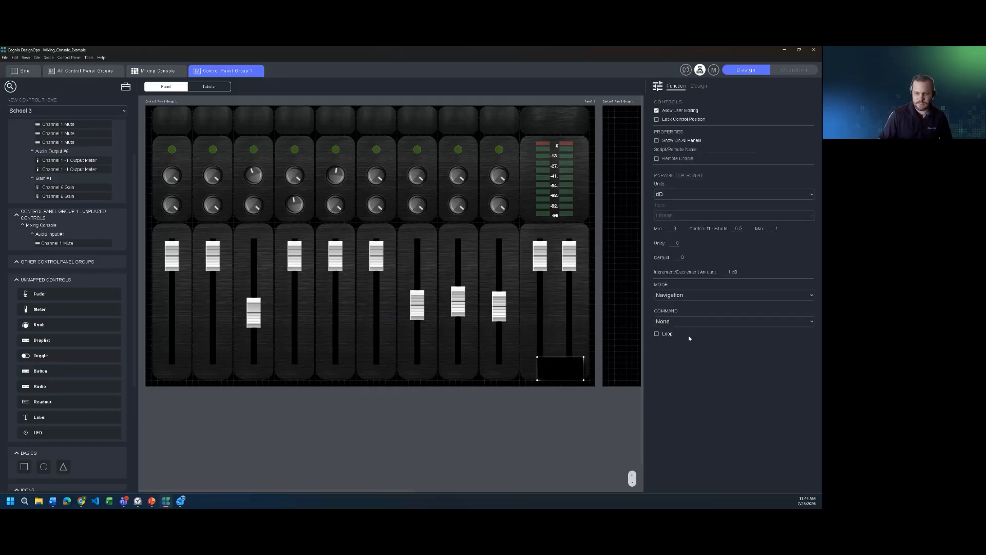
{"action": "left_click", "coordinate": [711, 322]}
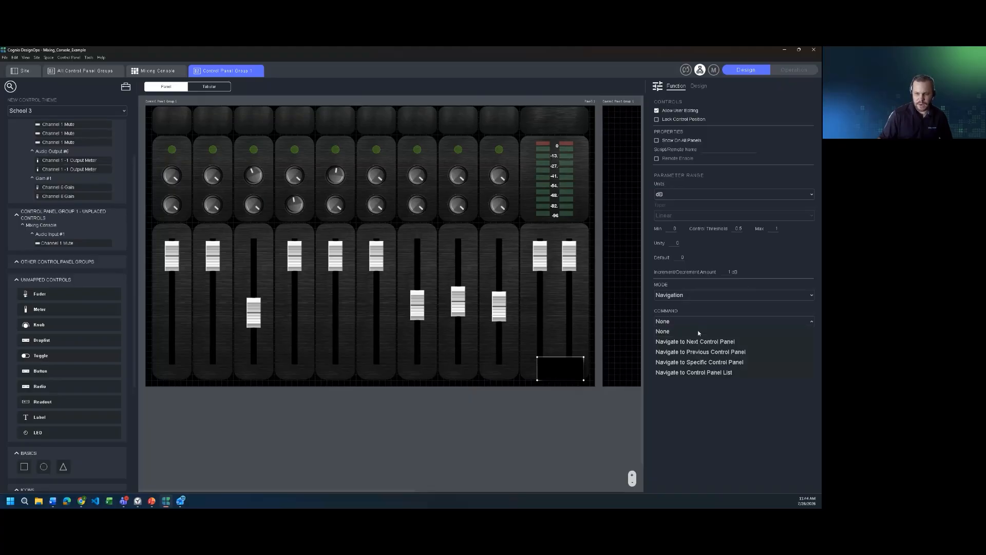
{"action": "left_click", "coordinate": [732, 363]}
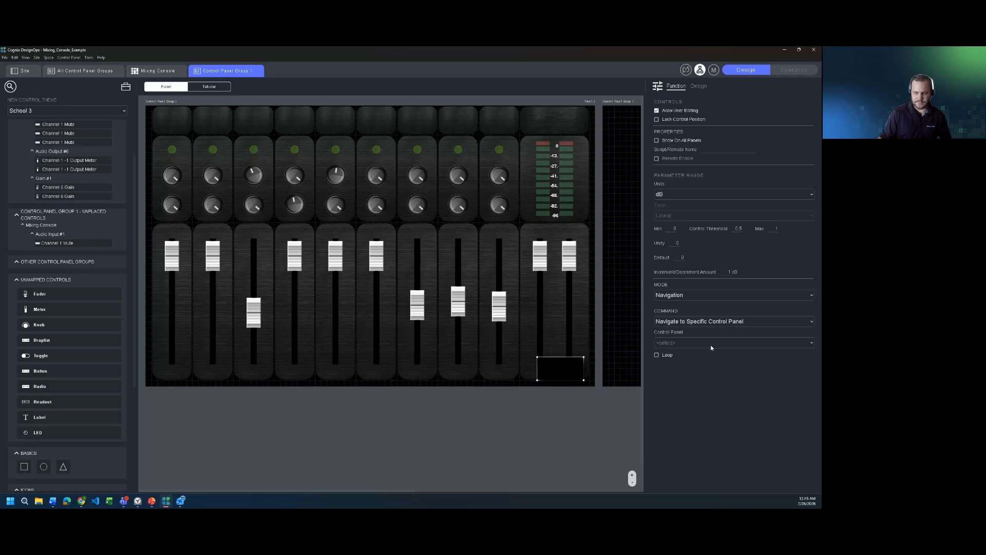
{"action": "left_click", "coordinate": [726, 321]}
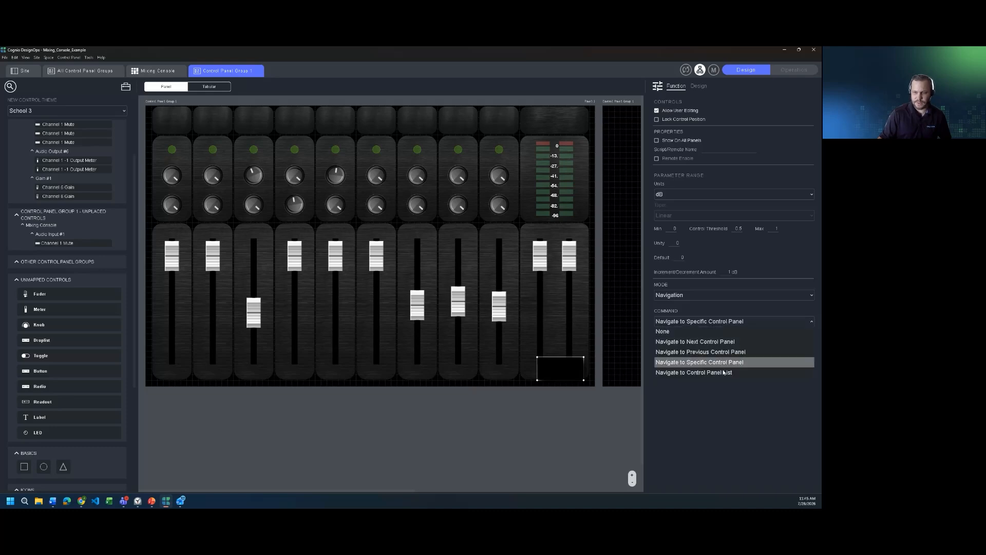
{"action": "left_click", "coordinate": [724, 342]}
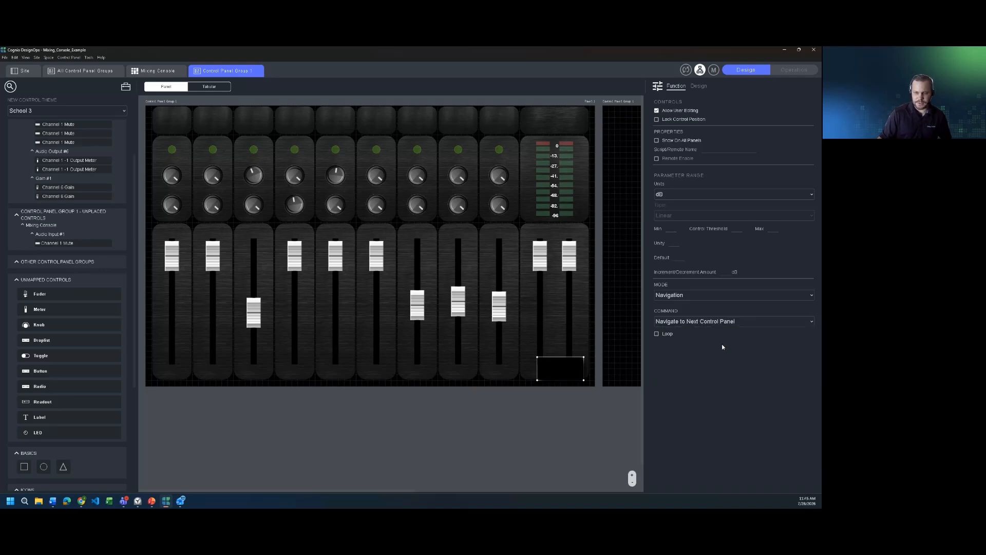
{"action": "left_click", "coordinate": [791, 75]}
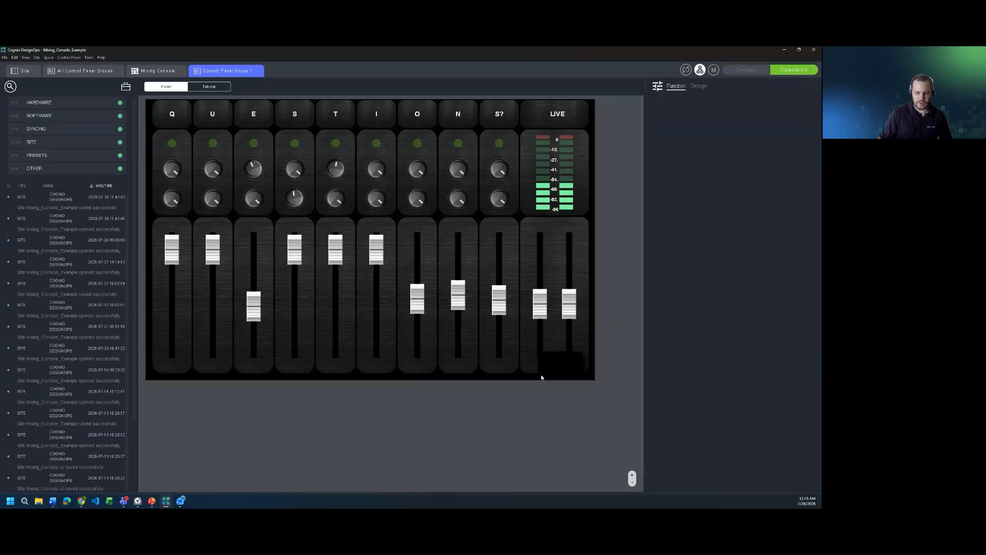
- Test the new button, which jumps to a blank next control panel, then return to Design mode
{"action": "left_click", "coordinate": [572, 362]}
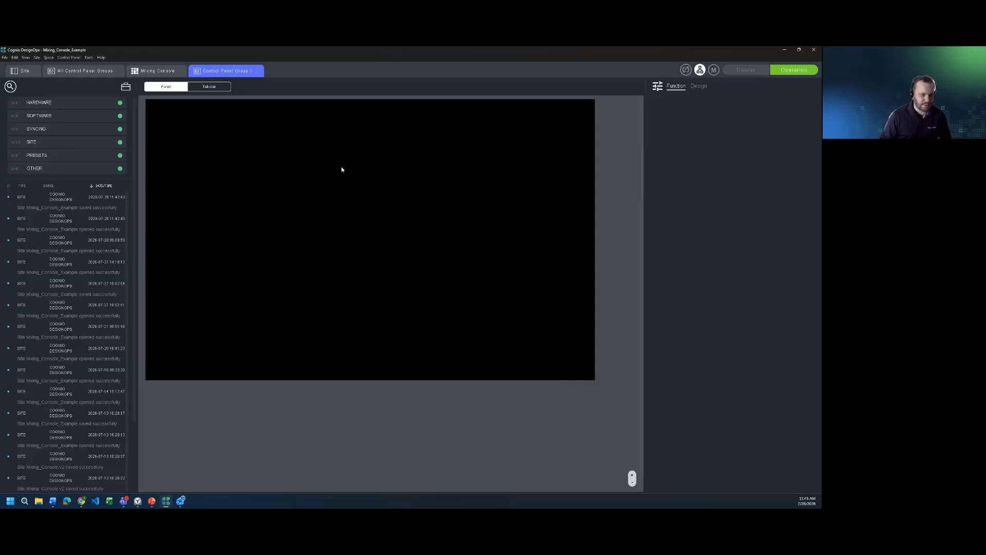
{"action": "left_click", "coordinate": [746, 69]}
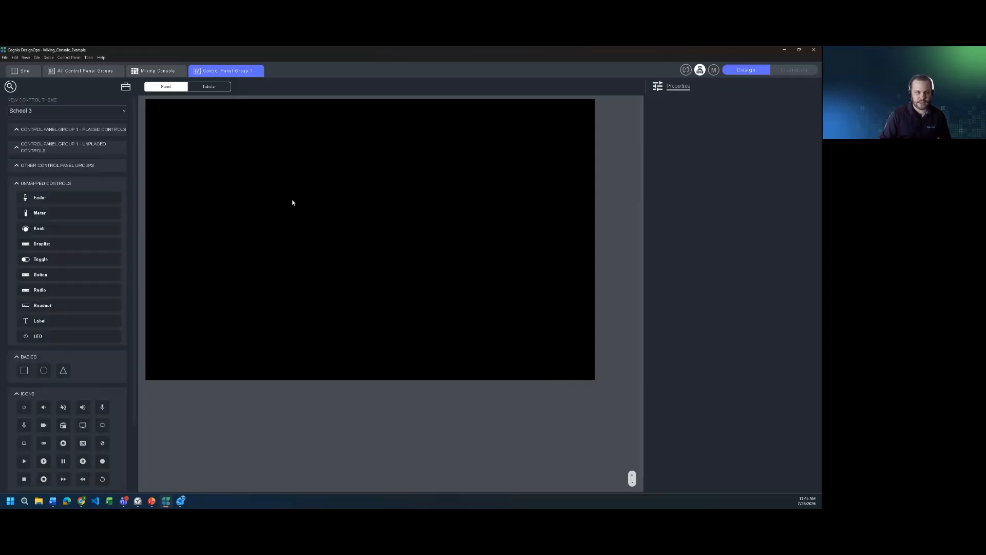
- Select the next-panel button, keep its Mode as Navigation, nudge it, then delete it
{"action": "left_click", "coordinate": [555, 374]}
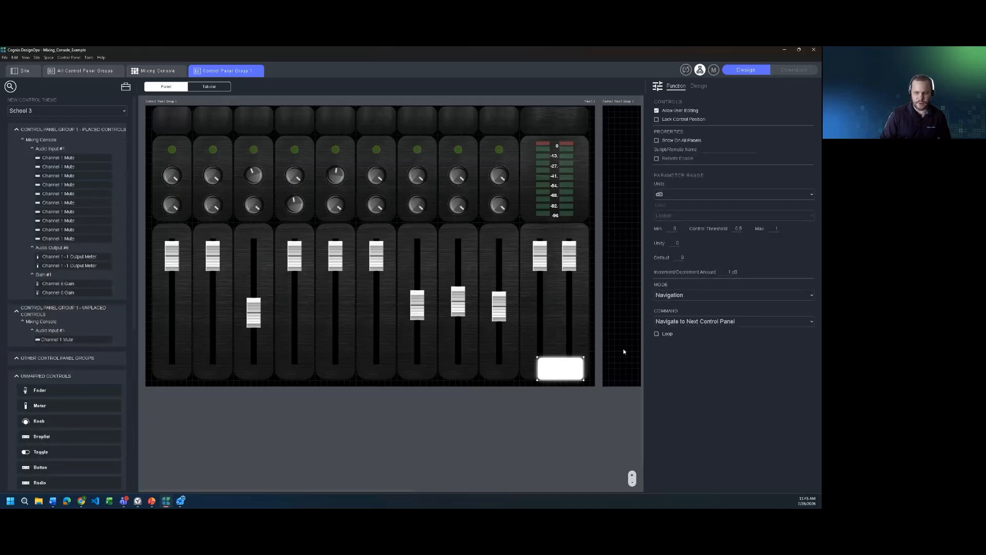
{"action": "left_click", "coordinate": [707, 293]}
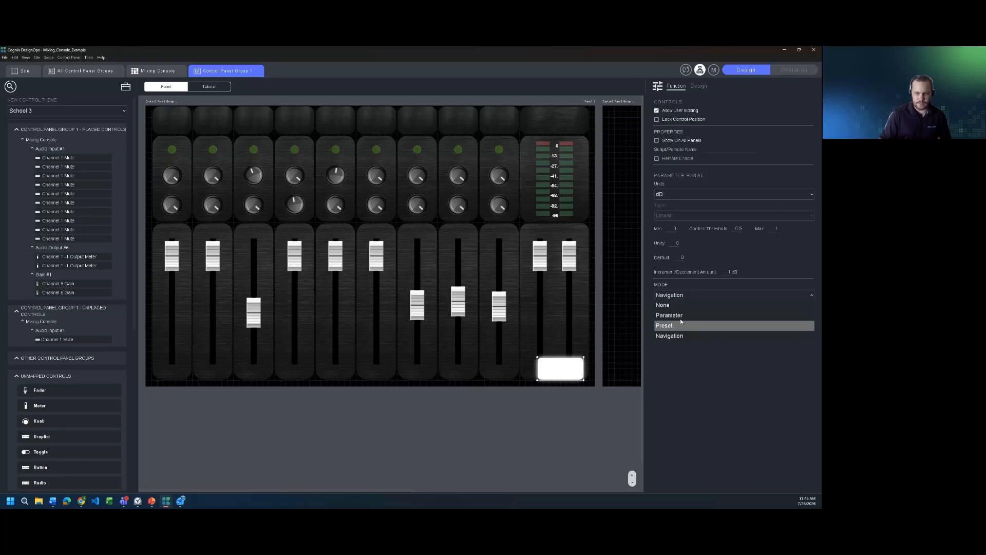
{"action": "left_click", "coordinate": [700, 397]}
{"action": "left_click_drag", "start_coordinate": [561, 372], "coordinate": [544, 349]}
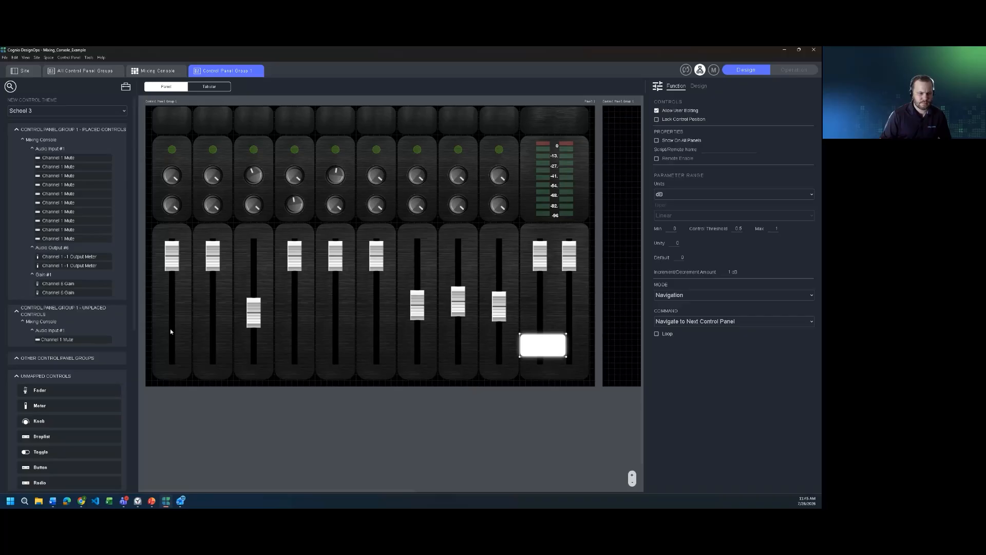
{"action": "scroll", "coordinate": [134, 351], "scroll_direction": "down", "scroll_amount": 5}
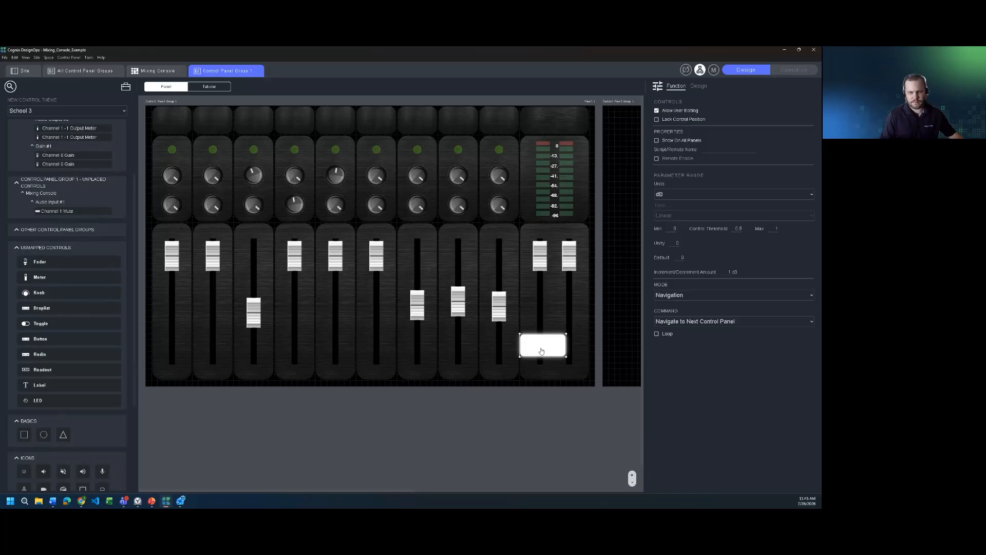
{"action": "key", "text": "Delete"}
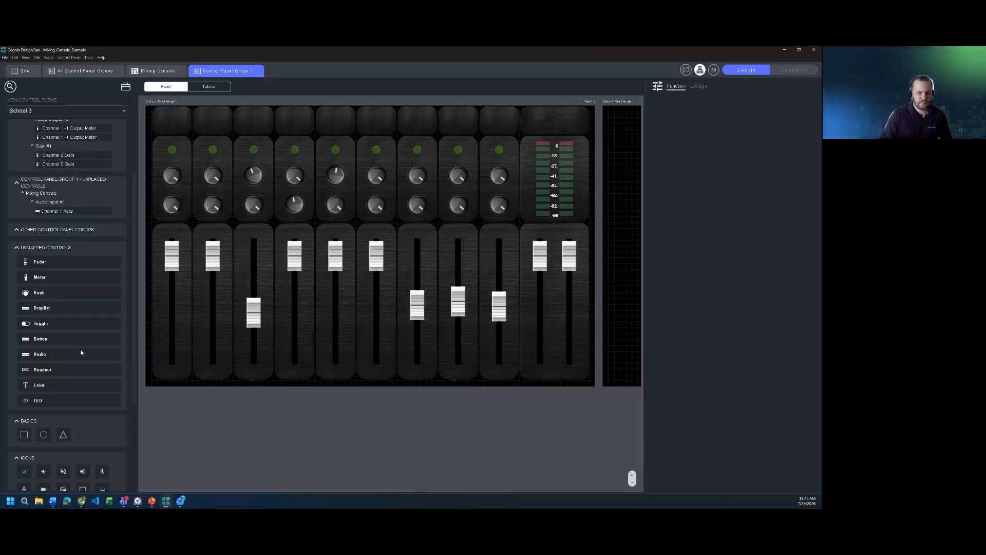
- Place a widened button on the seventh fader strip with Navigation mode and Navigate to Control Panel List
{"action": "left_click_drag", "start_coordinate": [81, 353], "coordinate": [414, 340]}
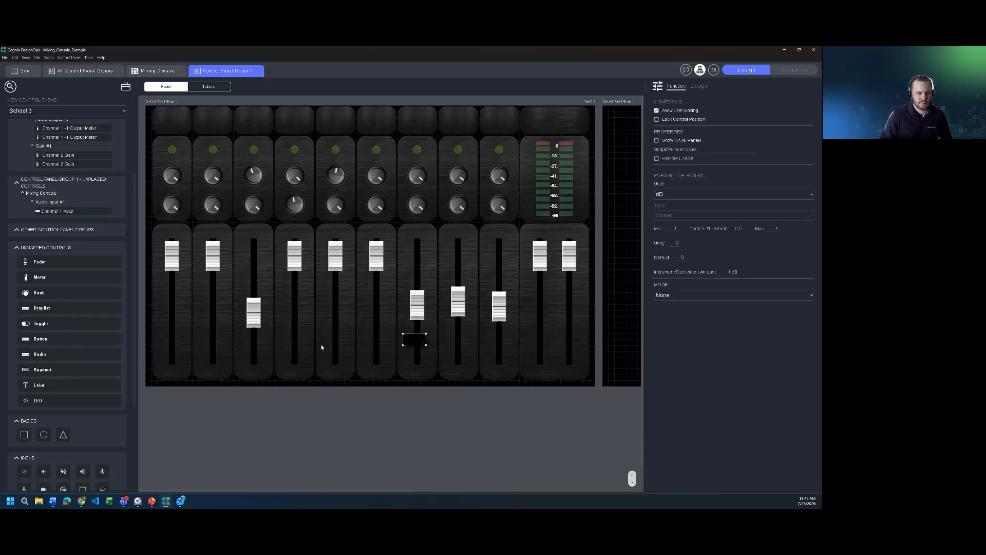
{"action": "left_click", "coordinate": [677, 295]}
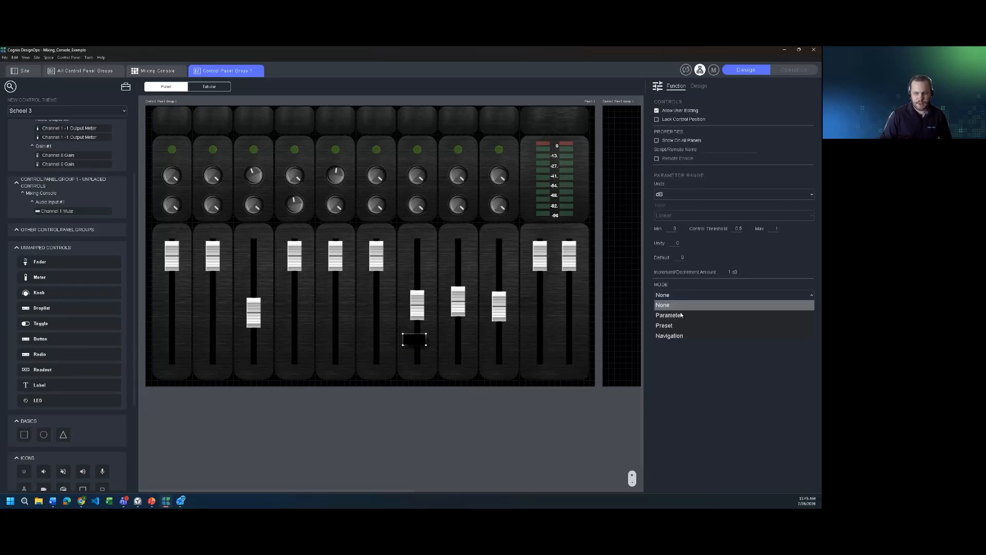
{"action": "left_click", "coordinate": [676, 337]}
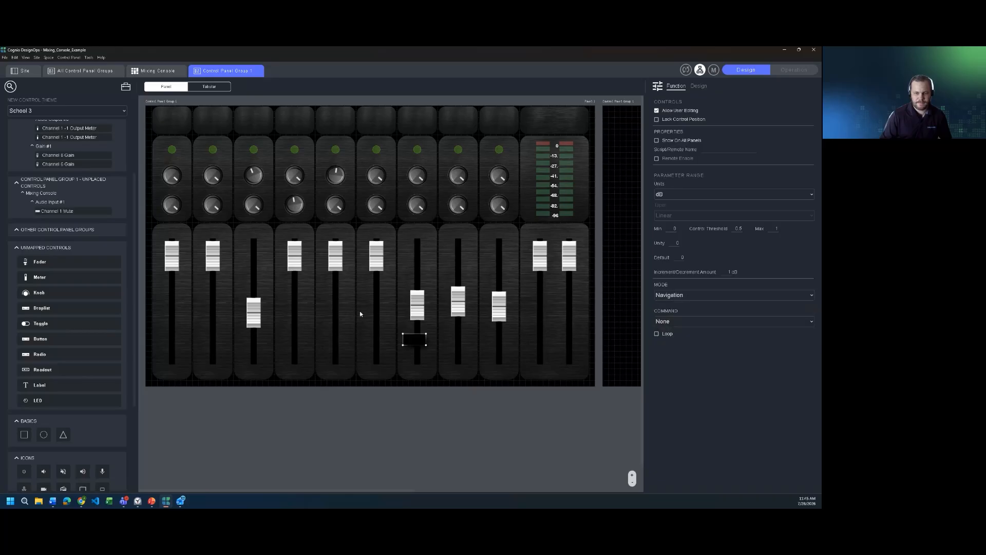
{"action": "left_click_drag", "start_coordinate": [461, 354], "coordinate": [478, 356]}
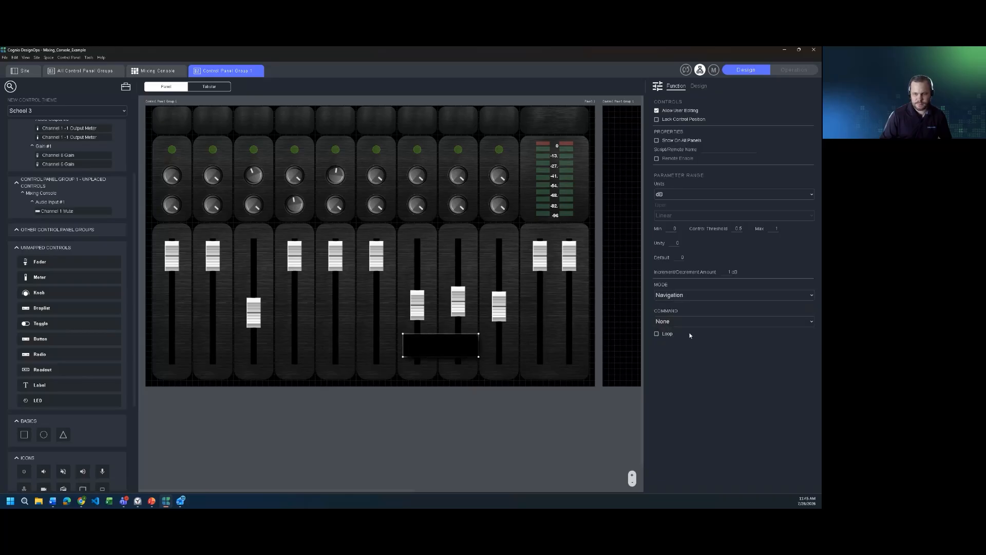
{"action": "left_click", "coordinate": [764, 322]}
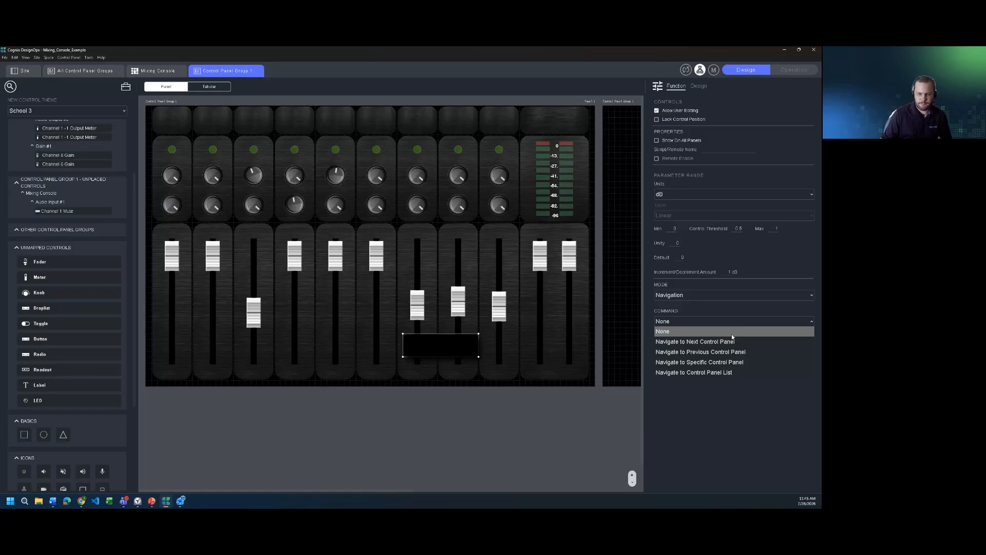
{"action": "left_click", "coordinate": [726, 372]}
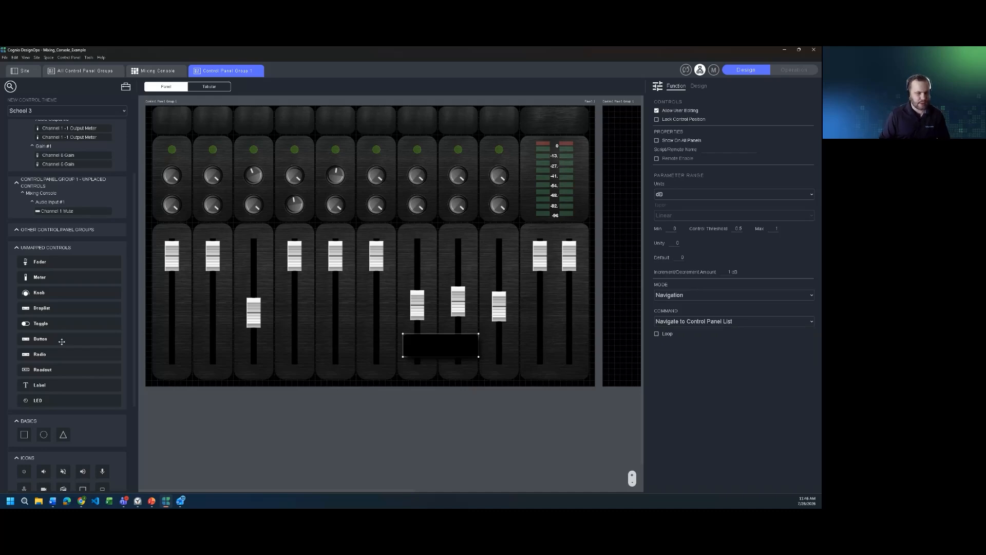
- Add a long radio selector near the third fader with Navigation mode and Navigate to Control Panel List
{"action": "left_click_drag", "start_coordinate": [55, 354], "coordinate": [254, 348]}
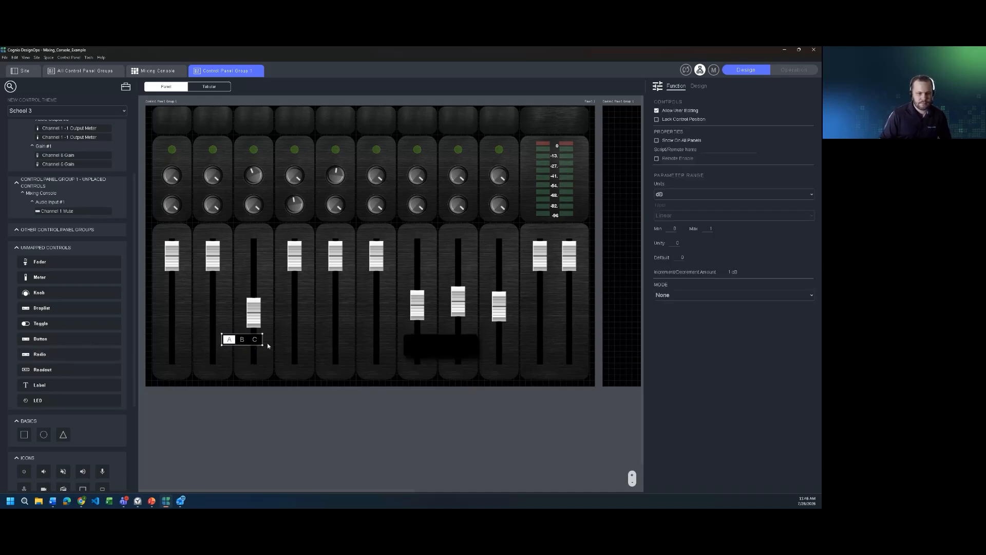
{"action": "left_click_drag", "start_coordinate": [316, 358], "coordinate": [368, 368]}
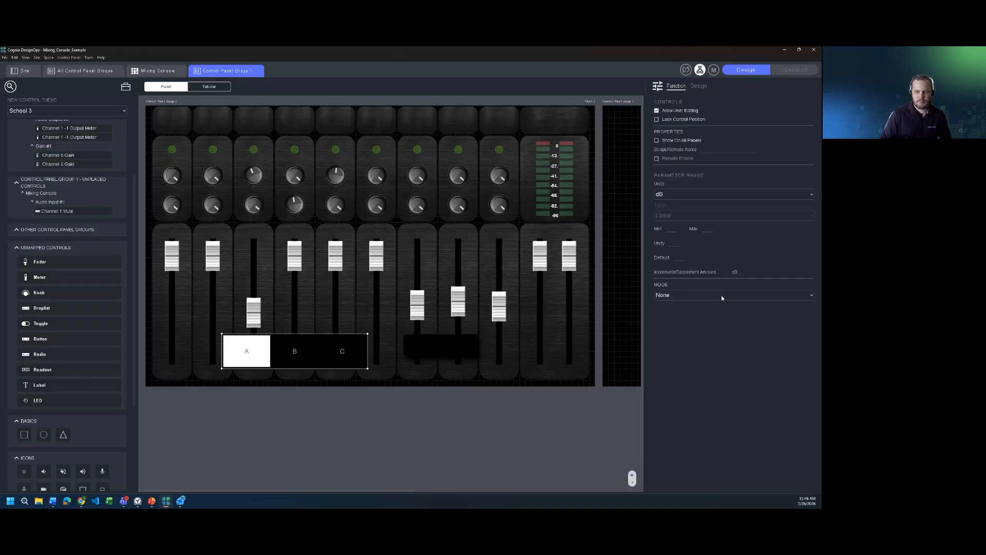
{"action": "left_click", "coordinate": [724, 295]}
{"action": "left_click", "coordinate": [730, 335]}
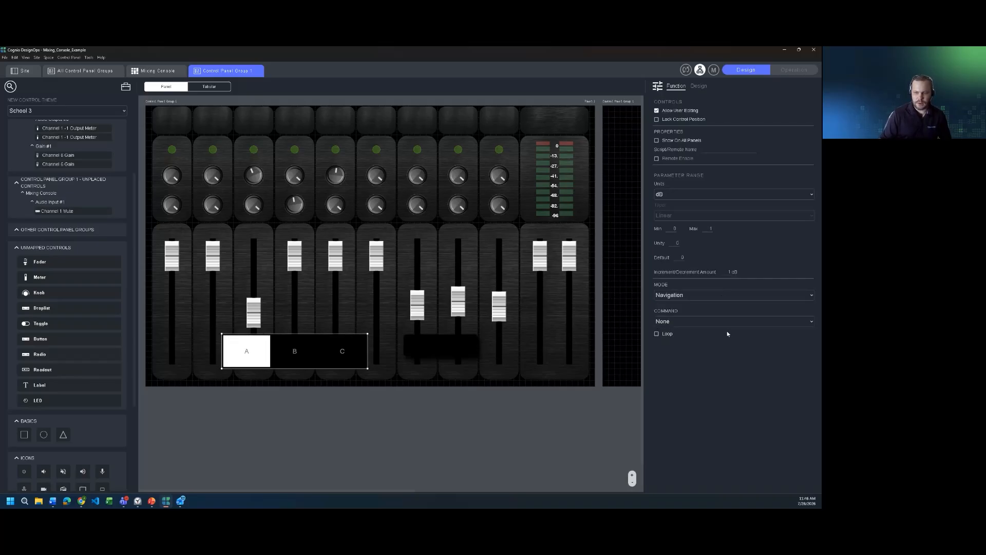
{"action": "left_click", "coordinate": [718, 322]}
{"action": "left_click", "coordinate": [707, 372]}
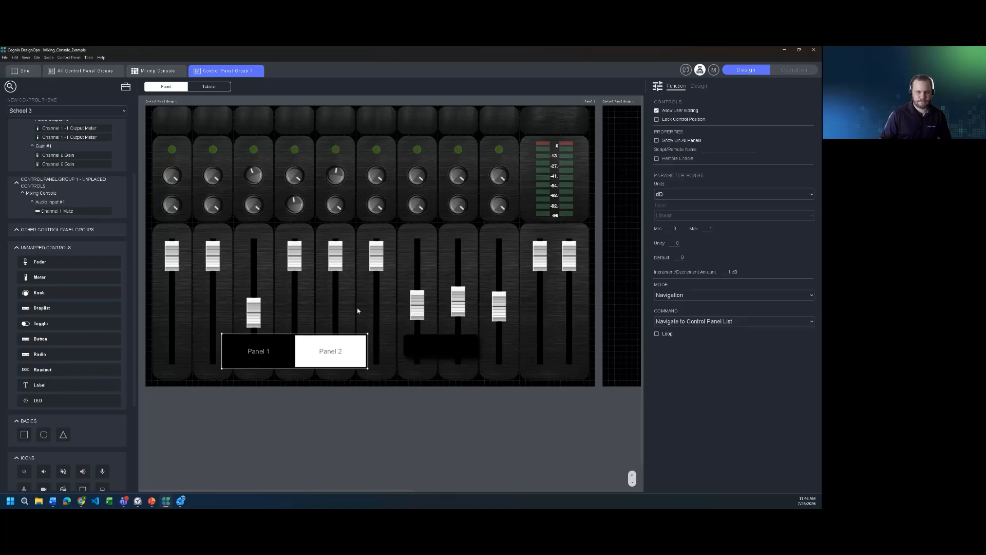
- Move and stretch the selector across the top row, enable Show On All Panels, and enter Operation mode
{"action": "left_click_drag", "start_coordinate": [358, 342], "coordinate": [356, 113]}
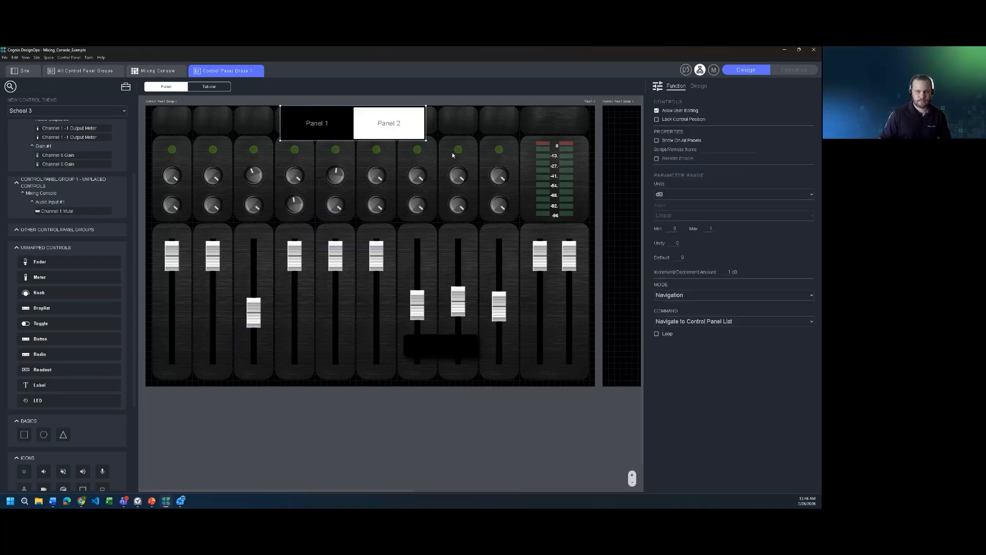
{"action": "left_click_drag", "start_coordinate": [426, 140], "coordinate": [520, 129]}
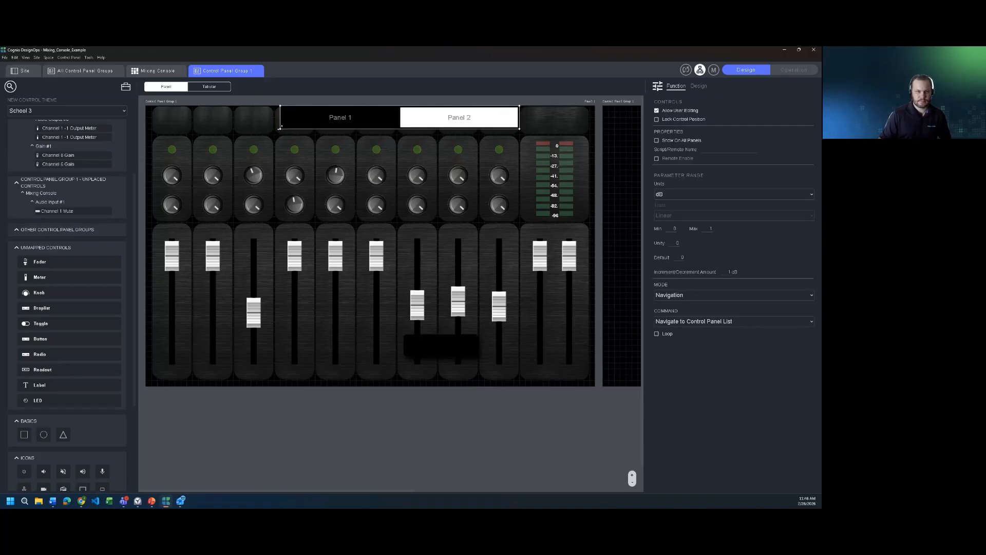
{"action": "left_click_drag", "start_coordinate": [279, 129], "coordinate": [233, 129]}
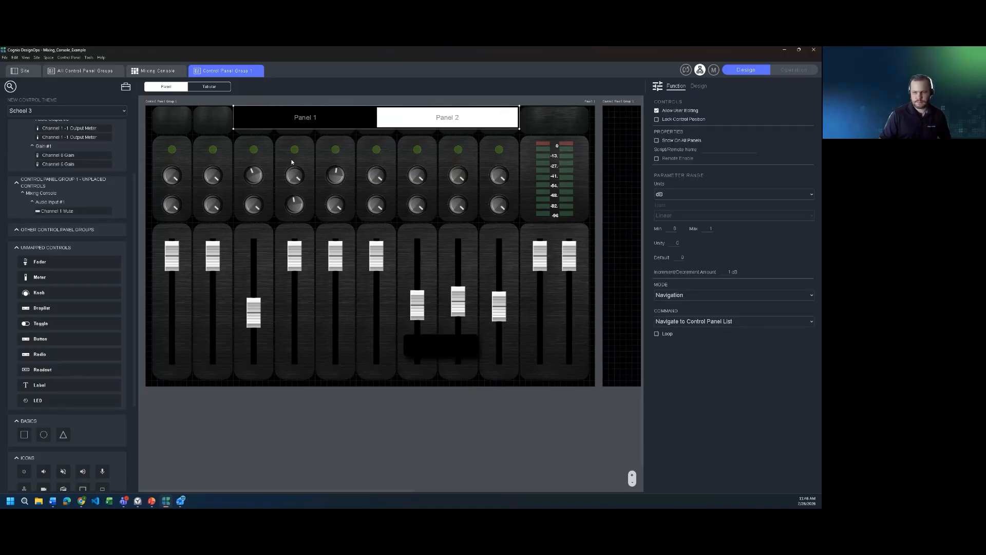
{"action": "left_click", "coordinate": [656, 140]}
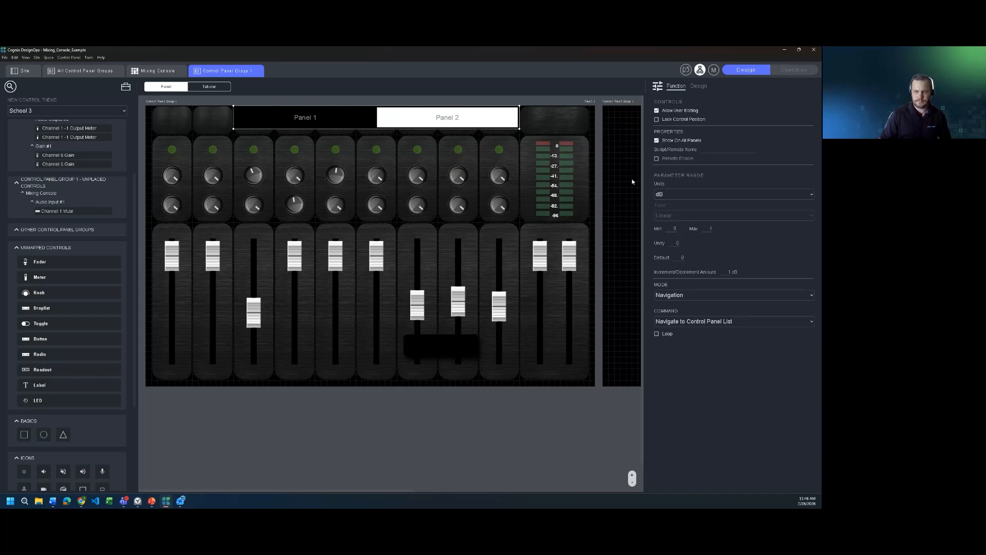
{"action": "left_click", "coordinate": [794, 70]}
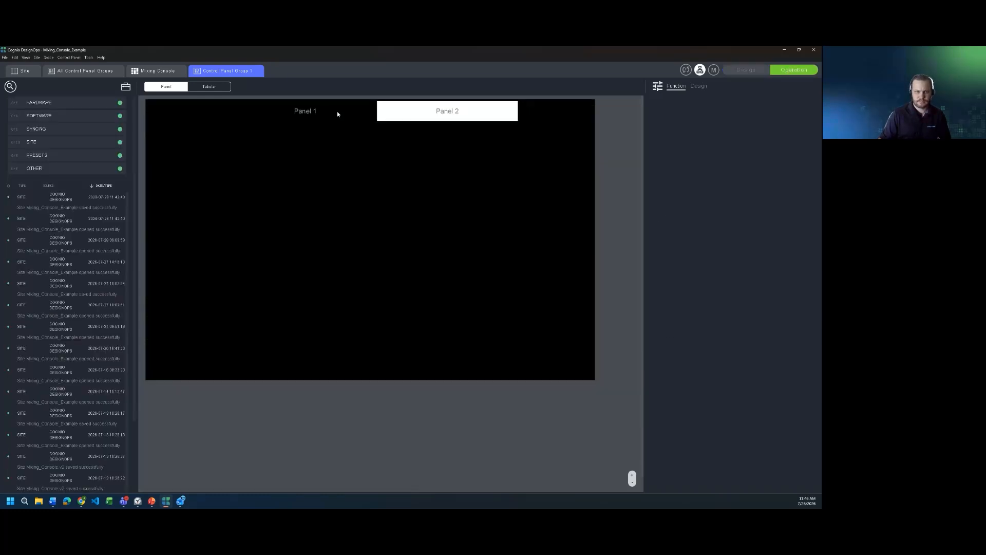
- Switch between Panel 1 and Panel 2, settle back on Panel 1's mixing console, and return to Design mode
{"action": "left_click", "coordinate": [337, 111]}
{"action": "left_click", "coordinate": [443, 111]}
{"action": "left_click", "coordinate": [343, 113]}
{"action": "left_click", "coordinate": [759, 73]}
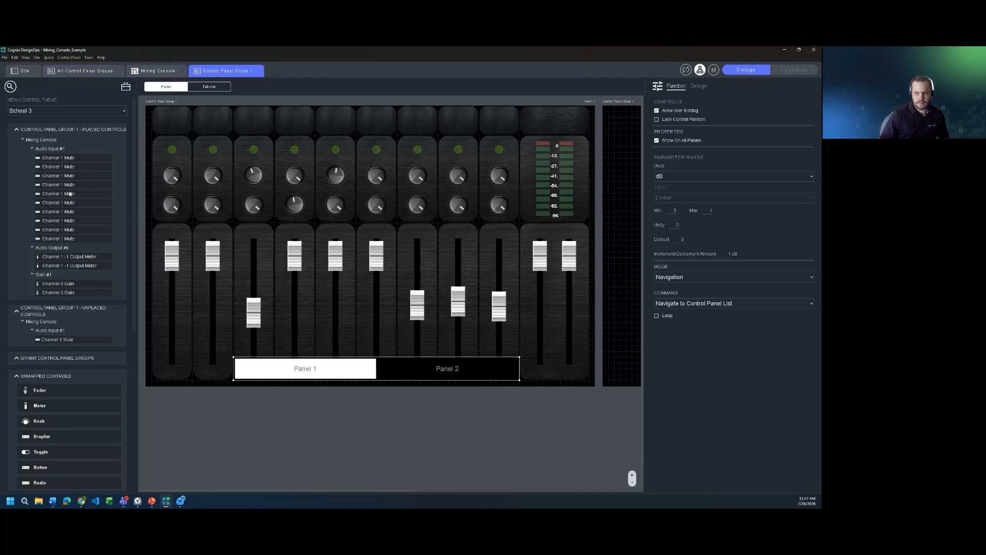
- Close the application and choose Quit Without Saving to discard the mixing console changes
{"action": "left_click", "coordinate": [819, 50]}
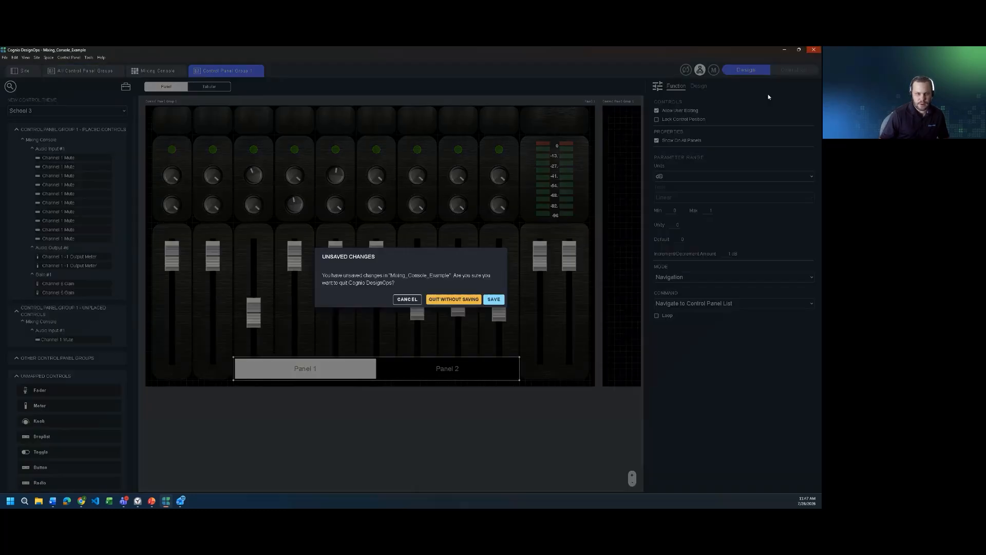
{"action": "left_click", "coordinate": [472, 298]}
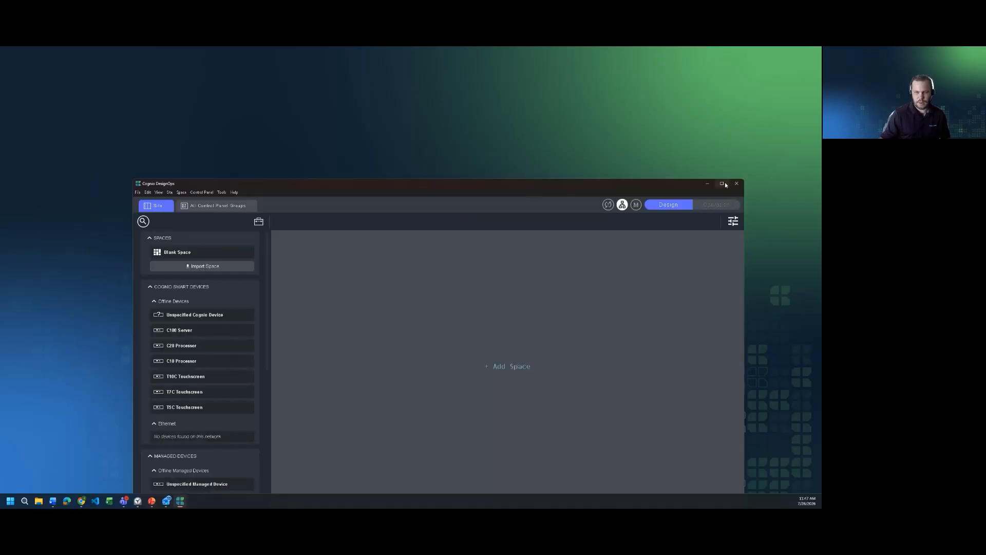
- Maximize the window, add a blank Space 1 to the site, and open it
{"action": "left_click", "coordinate": [722, 184]}
{"action": "left_click_drag", "start_coordinate": [80, 115], "coordinate": [205, 108]}
{"action": "double_click", "coordinate": [205, 109]}
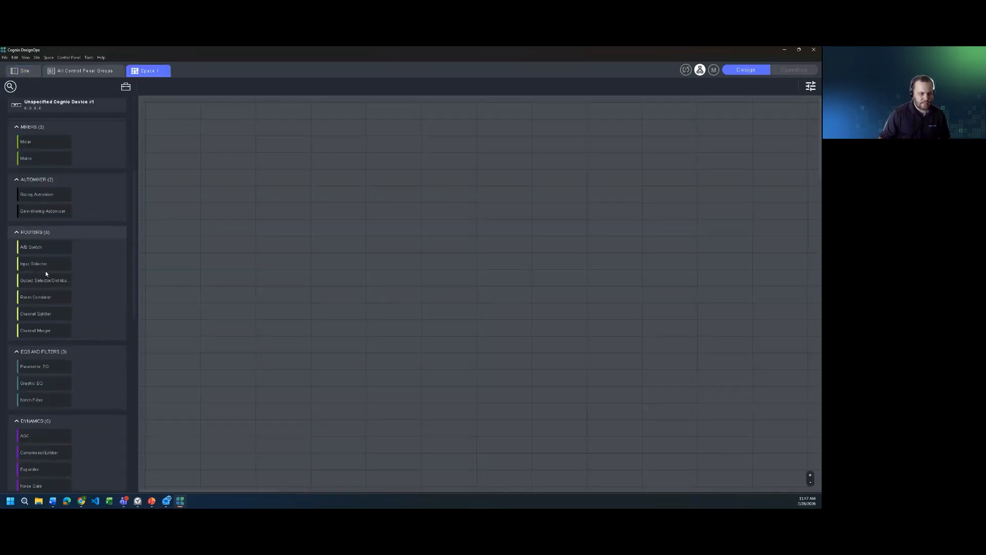
{"action": "scroll", "coordinate": [45, 273], "scroll_direction": "down", "scroll_amount": 15}
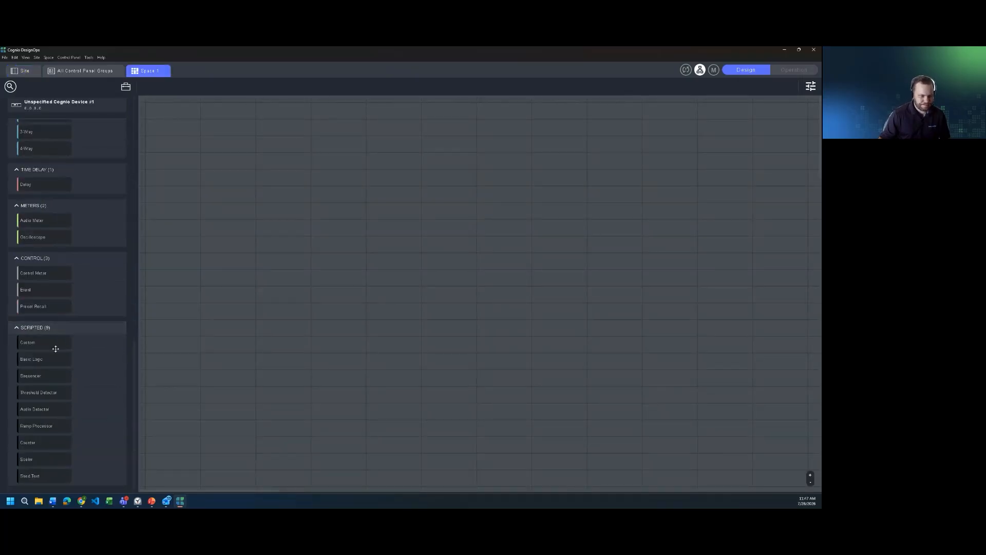
- Add Custom #1 and Event #1 blocks to Space 1 and inspect their controls
{"action": "left_click_drag", "start_coordinate": [35, 339], "coordinate": [156, 308]}
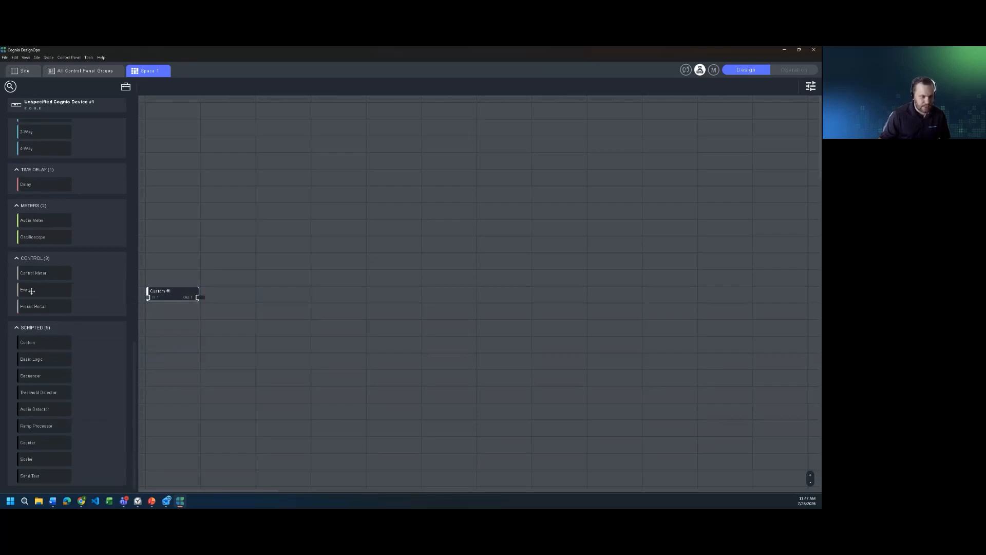
{"action": "left_click_drag", "start_coordinate": [28, 289], "coordinate": [281, 290]}
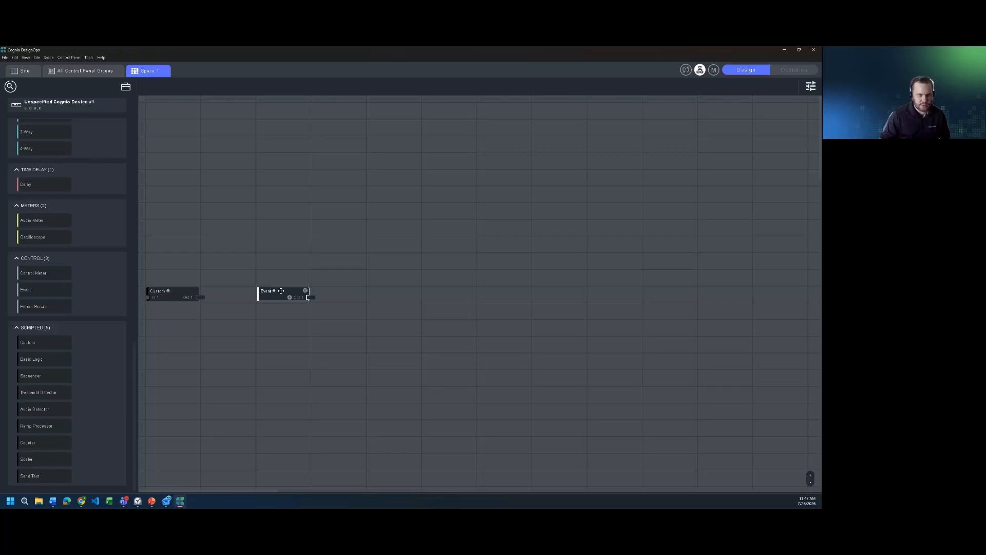
{"action": "left_click", "coordinate": [811, 88]}
{"action": "left_click", "coordinate": [705, 86]}
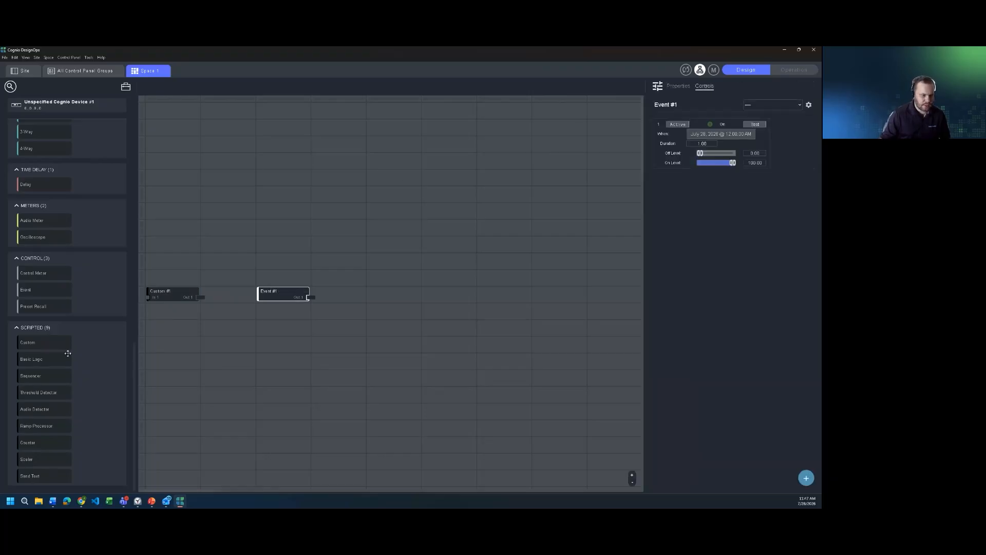
{"action": "left_click", "coordinate": [174, 293]}
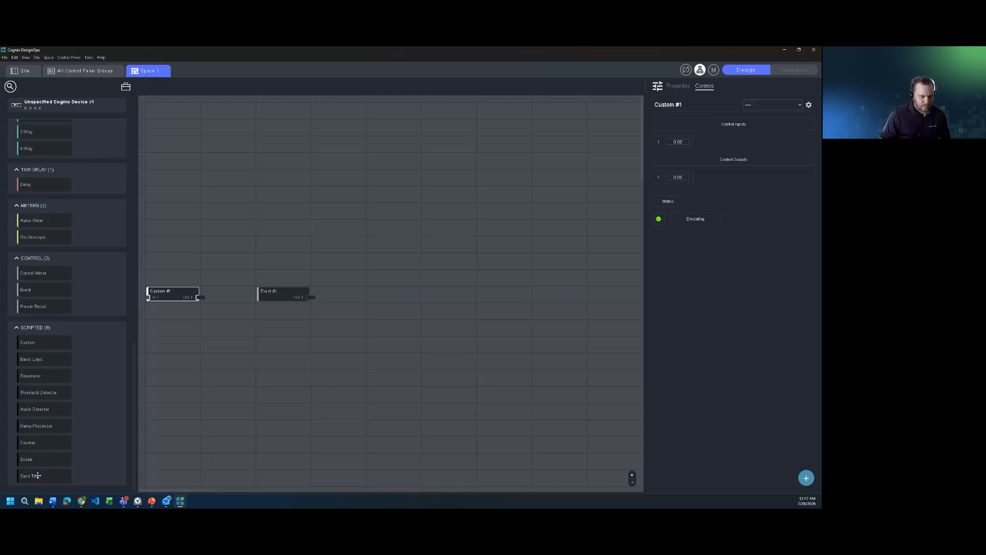
- Add a Send Text block below Custom #1 and test-send its Text 1
{"action": "left_click_drag", "start_coordinate": [32, 472], "coordinate": [197, 340]}
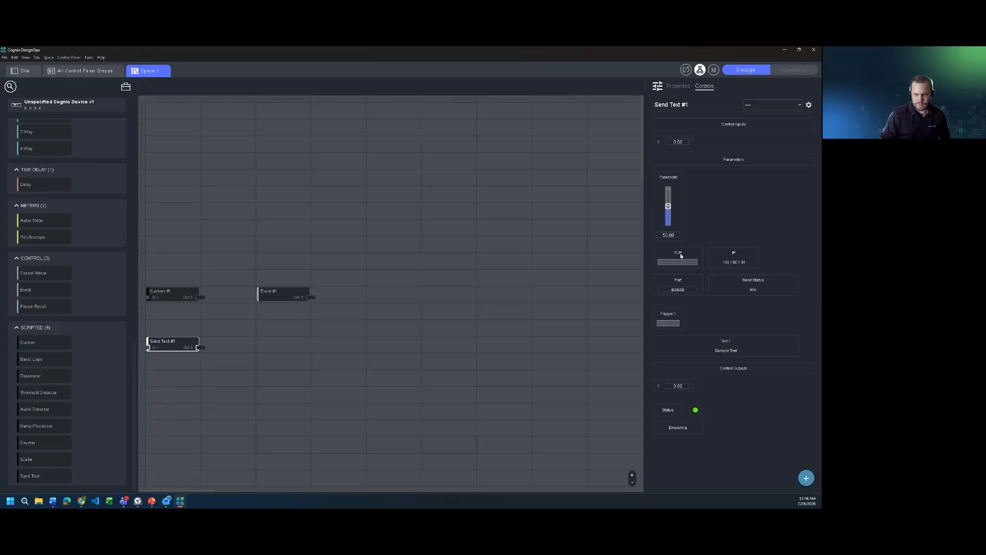
{"action": "mouse_move", "coordinate": [180, 348]}
{"action": "left_click", "coordinate": [668, 323]}
- Add Control Panel Group 1 from the site overview and open its Panel 1 for editing
{"action": "left_click", "coordinate": [86, 71]}
{"action": "left_click", "coordinate": [31, 73]}
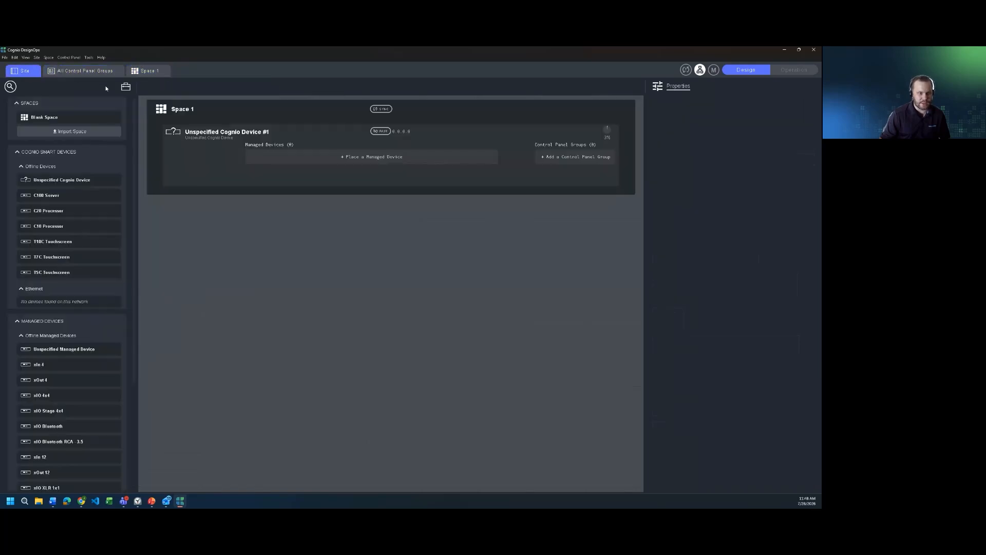
{"action": "left_click", "coordinate": [573, 160]}
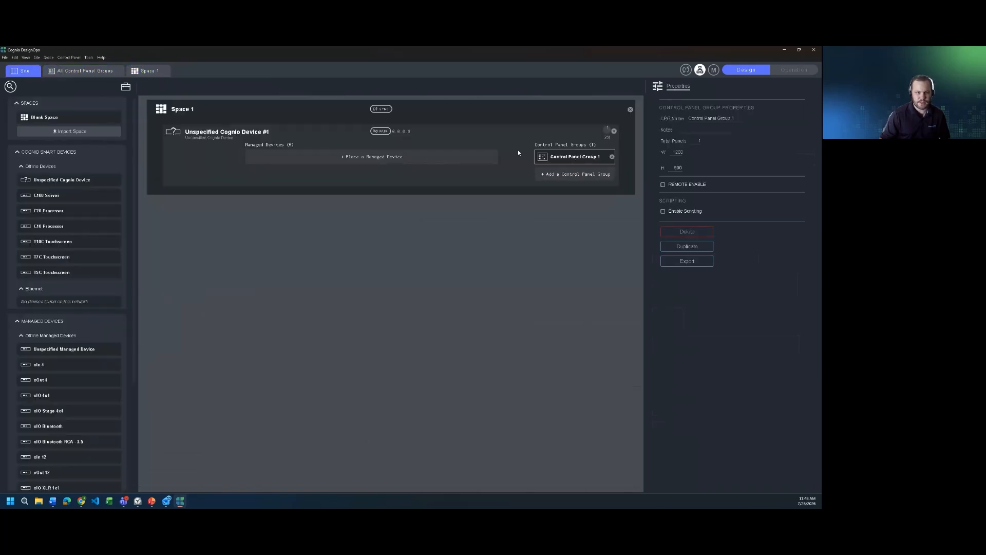
{"action": "double_click", "coordinate": [186, 110]}
{"action": "left_click", "coordinate": [91, 71]}
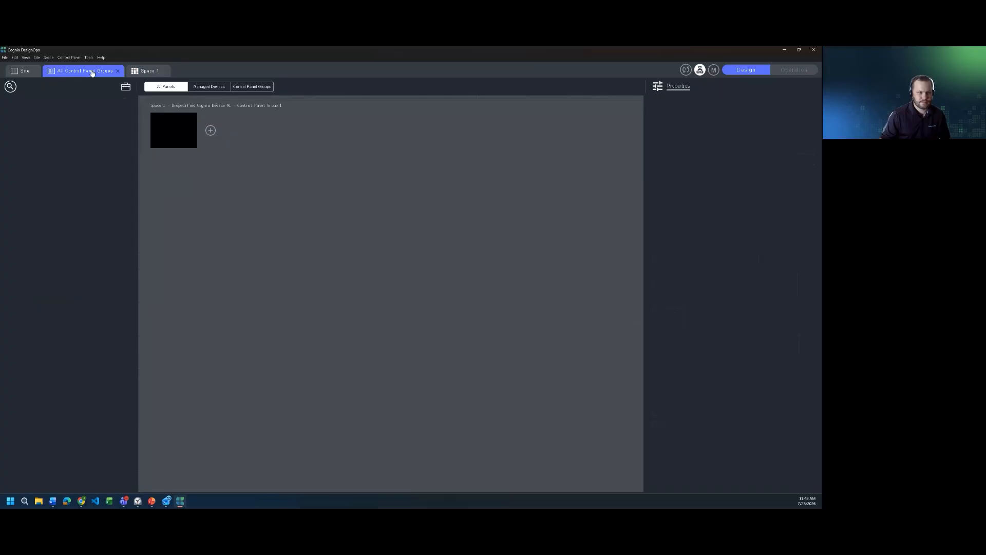
{"action": "left_click", "coordinate": [173, 132]}
{"action": "double_click", "coordinate": [173, 132]}
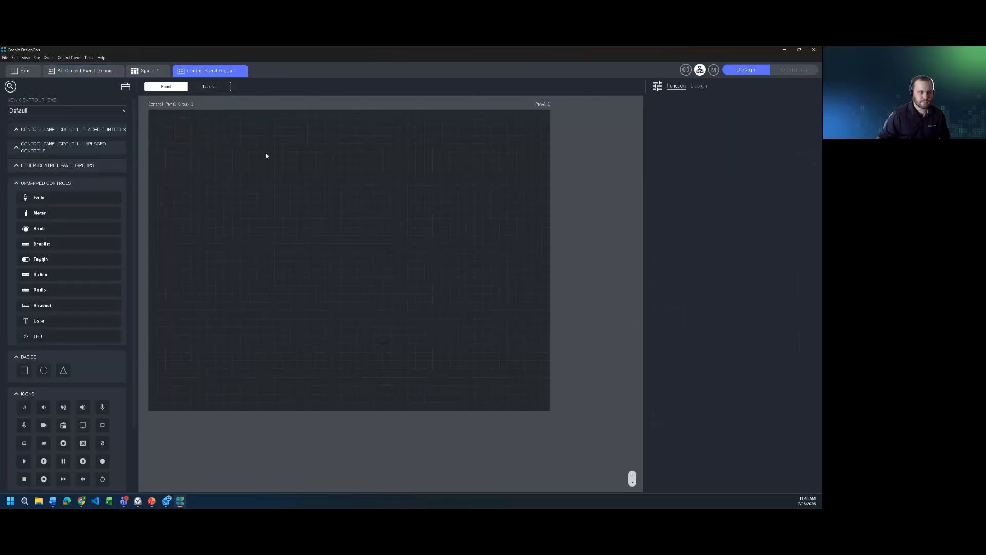
- Place a widened button on the panel, set its Mode to Parameter, and expand Event #1's parameters
{"action": "left_click_drag", "start_coordinate": [52, 273], "coordinate": [177, 160]}
{"action": "left_click_drag", "start_coordinate": [230, 186], "coordinate": [234, 185]}
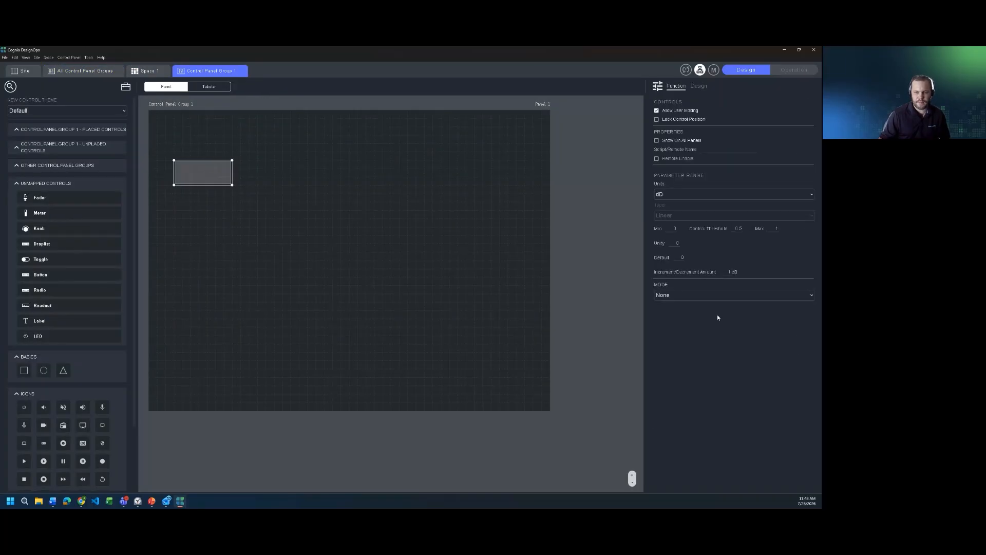
{"action": "left_click", "coordinate": [720, 294]}
{"action": "left_click", "coordinate": [695, 319]}
{"action": "left_click", "coordinate": [692, 323]}
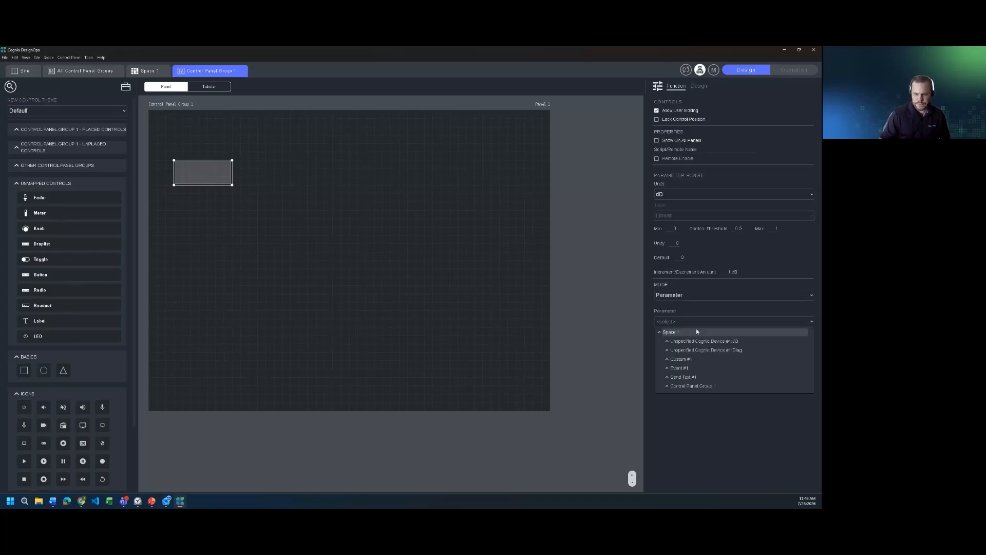
{"action": "left_click", "coordinate": [668, 378]}
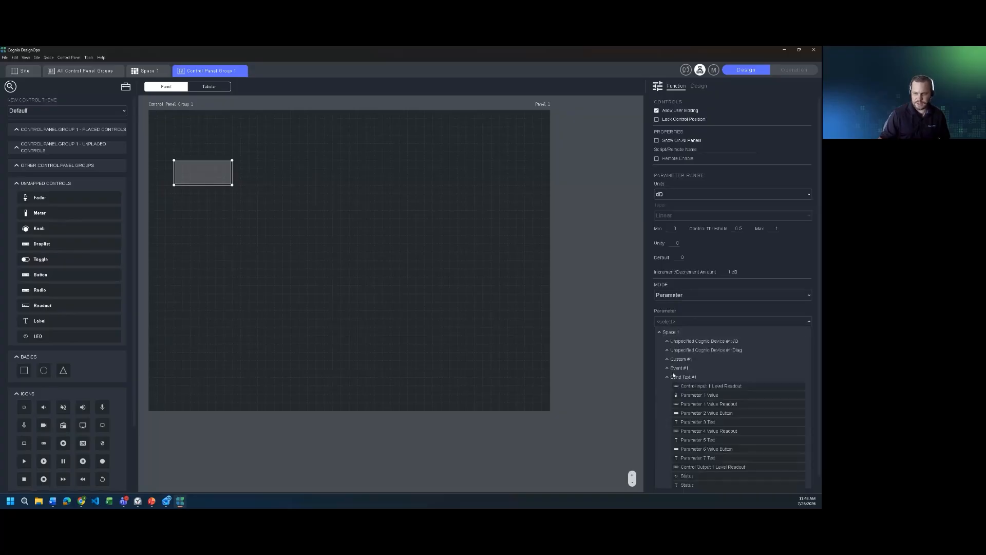
{"action": "scroll", "coordinate": [693, 411], "scroll_direction": "down", "scroll_amount": 1}
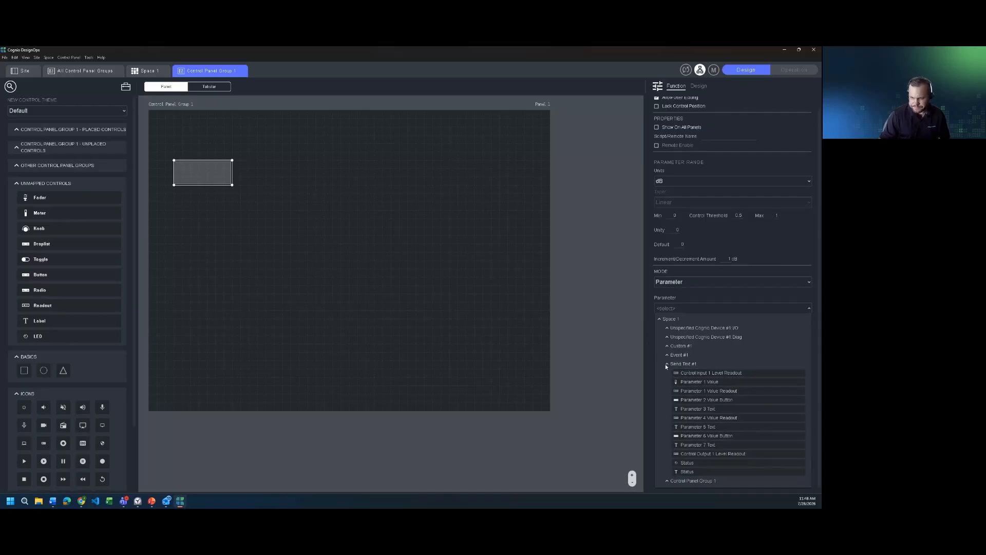
{"action": "left_click", "coordinate": [667, 364]}
{"action": "left_click", "coordinate": [667, 369]}
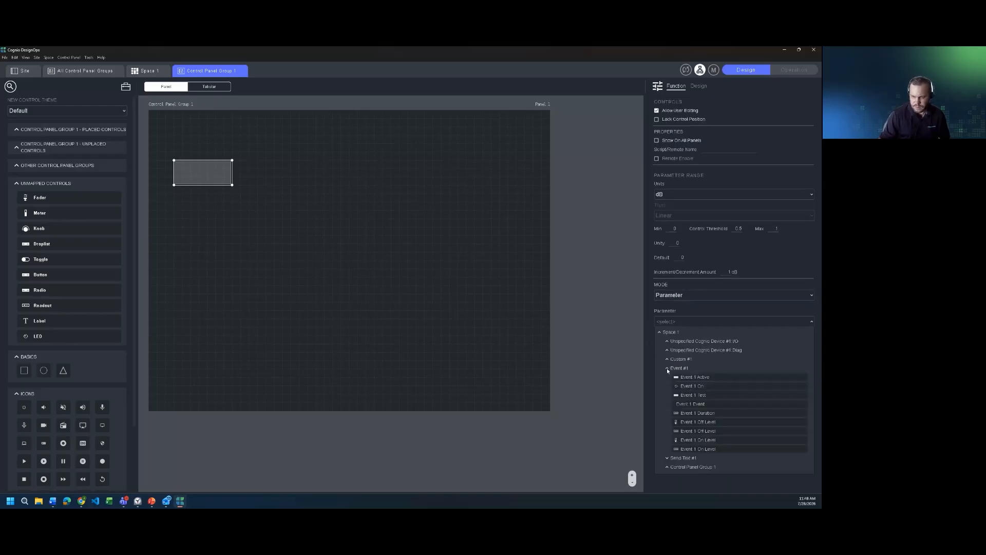
- Link the panel button to Event 1 On, then return to Space 1's block diagram
{"action": "left_click", "coordinate": [693, 386]}
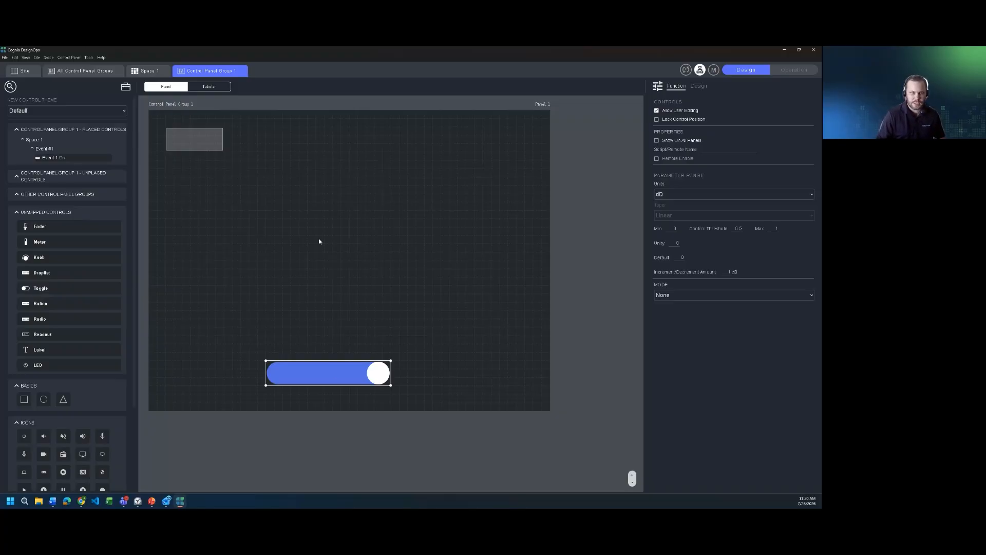
{"action": "left_click", "coordinate": [147, 70]}
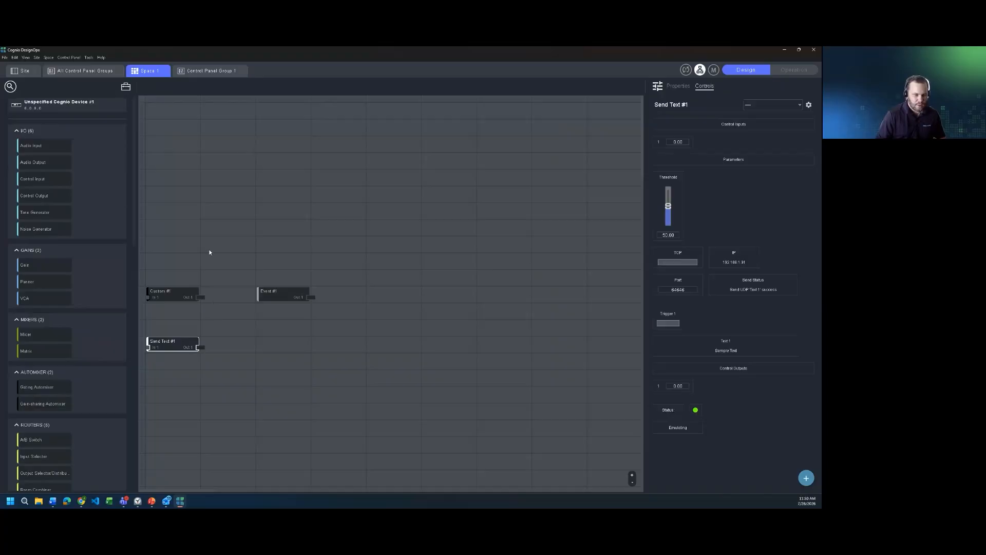
- Move Send Text #1 one column right and give Custom #1 audio inputs
{"action": "left_click_drag", "start_coordinate": [159, 340], "coordinate": [213, 340]}
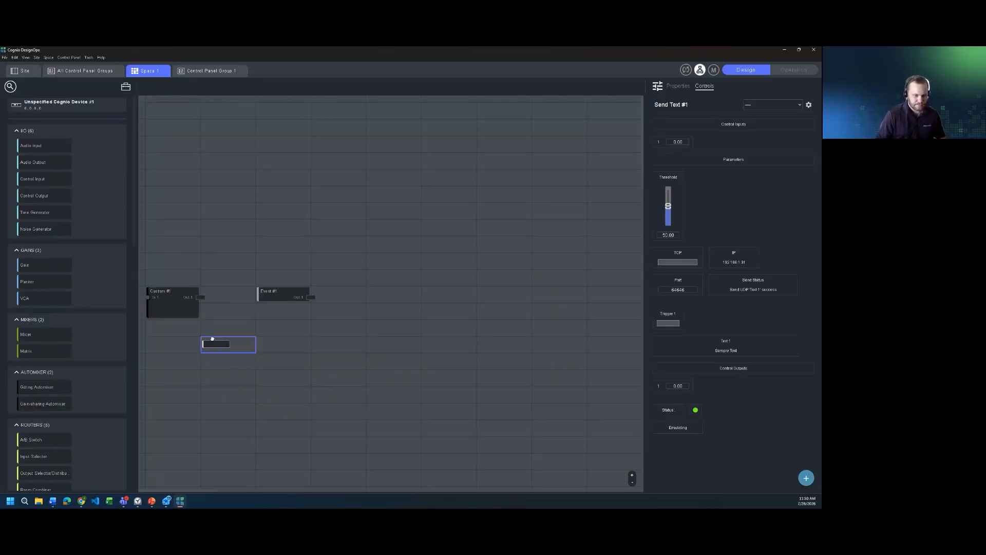
{"action": "left_click", "coordinate": [162, 291]}
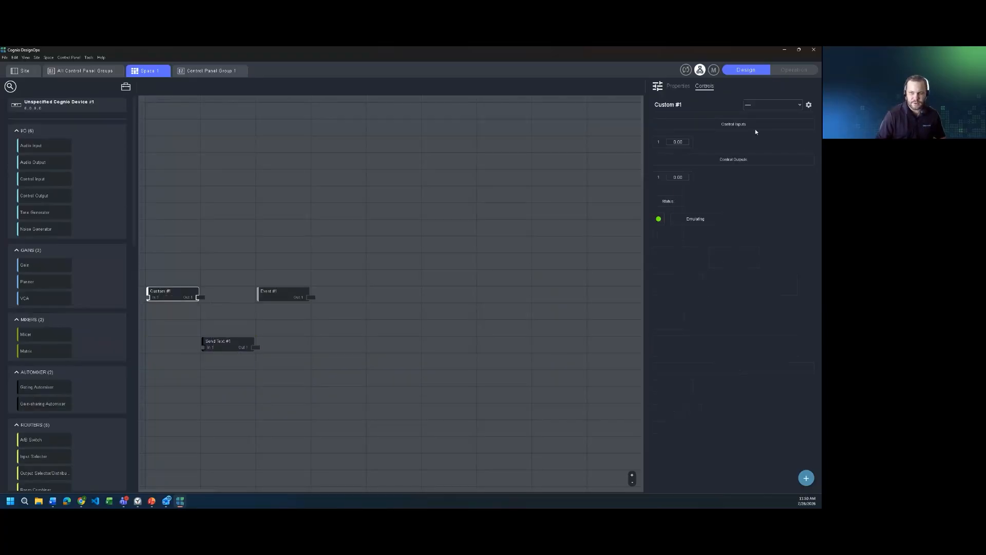
{"action": "left_click", "coordinate": [679, 86]}
{"action": "left_click", "coordinate": [659, 327]}
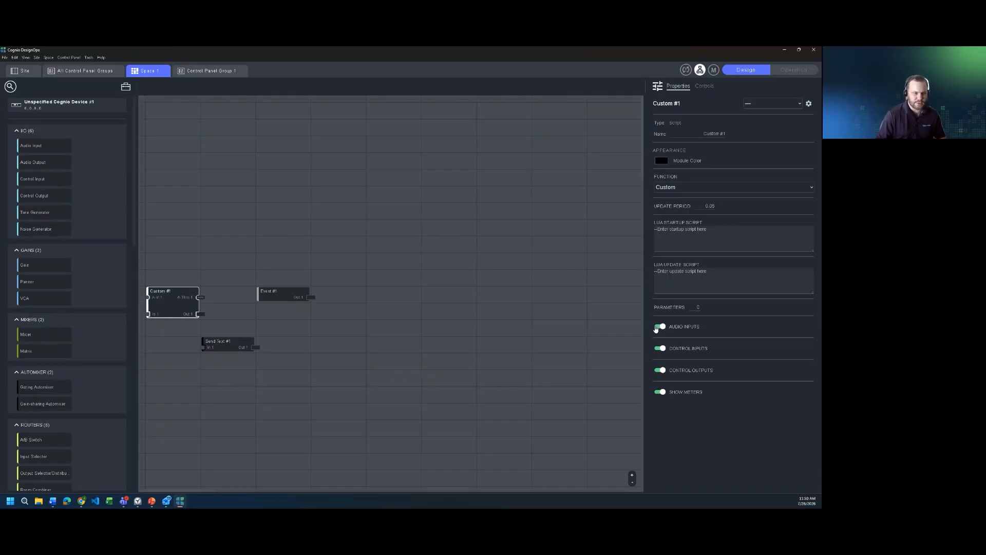
- Move Custom #1 up and one column right, then browse the module library
{"action": "left_click_drag", "start_coordinate": [148, 292], "coordinate": [148, 242]}
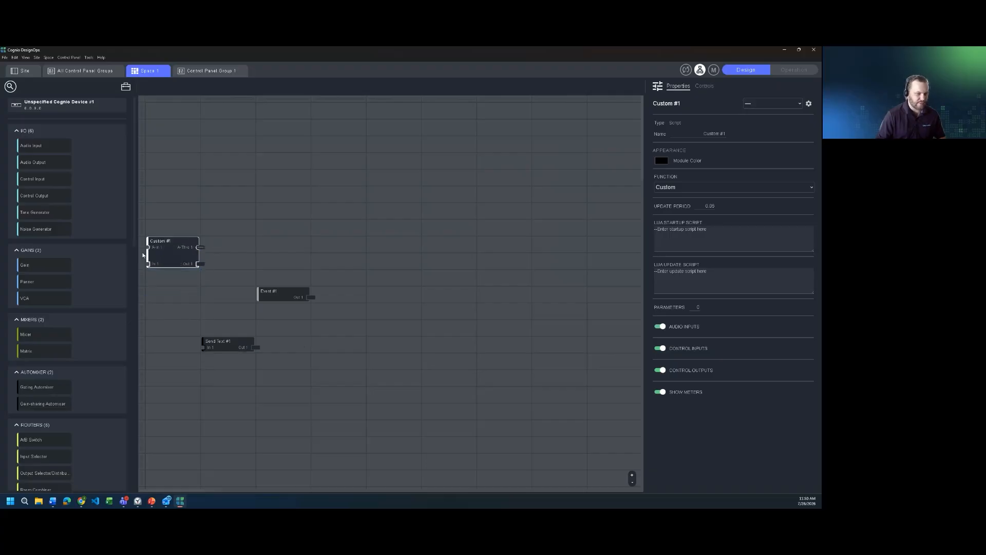
{"action": "mouse_move", "coordinate": [151, 254]}
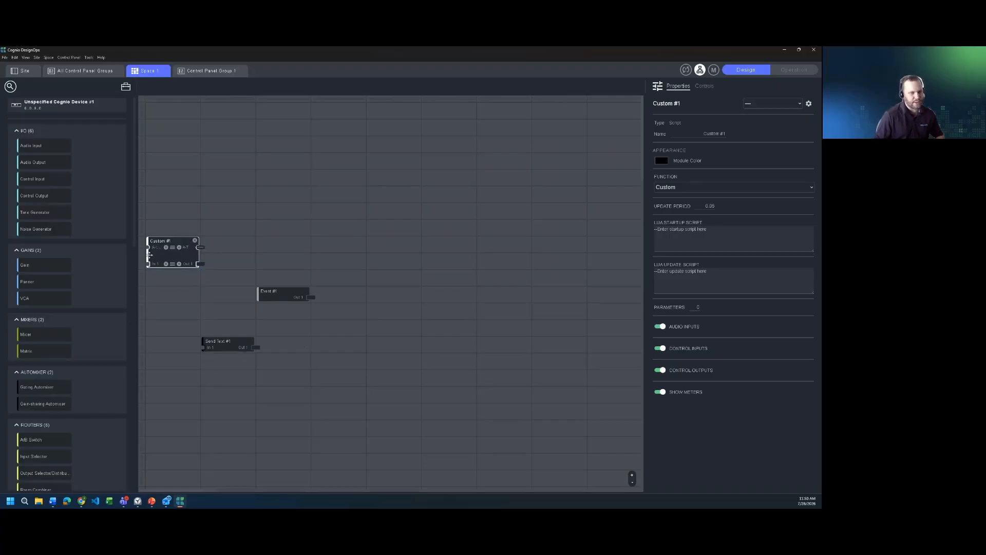
{"action": "left_click_drag", "start_coordinate": [168, 241], "coordinate": [204, 241]}
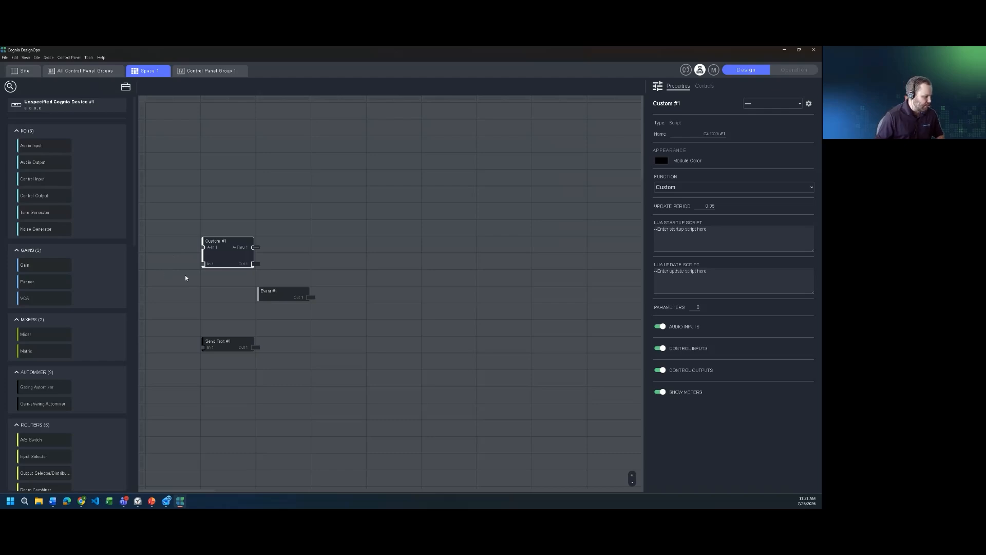
{"action": "mouse_move", "coordinate": [221, 264]}
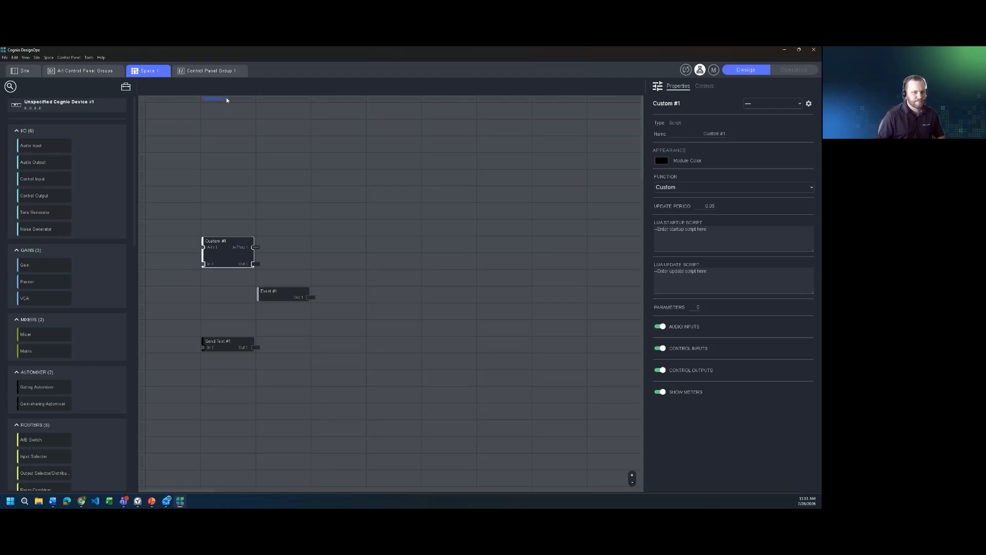
{"action": "scroll", "coordinate": [78, 300], "scroll_direction": "down", "scroll_amount": 3}
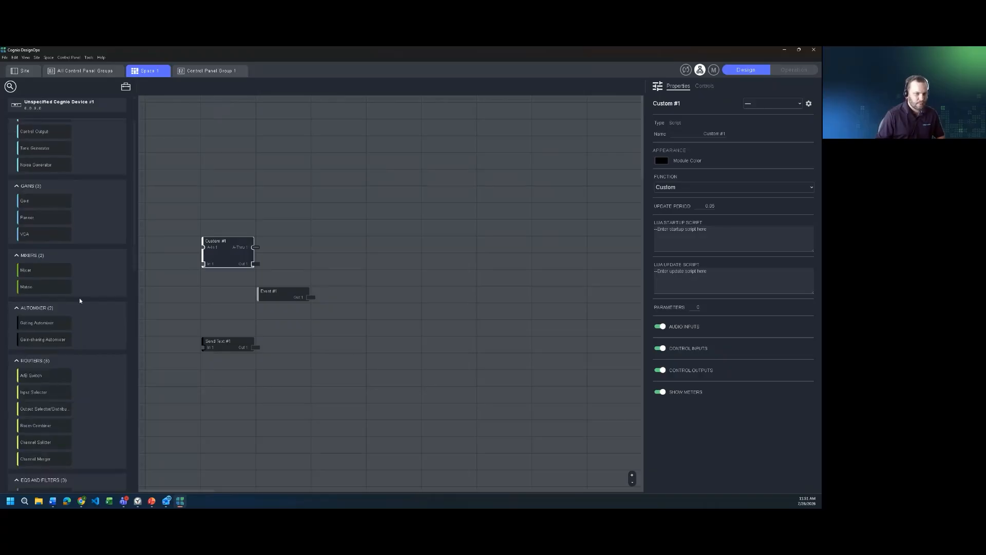
{"action": "scroll", "coordinate": [80, 297], "scroll_direction": "up", "scroll_amount": 3}
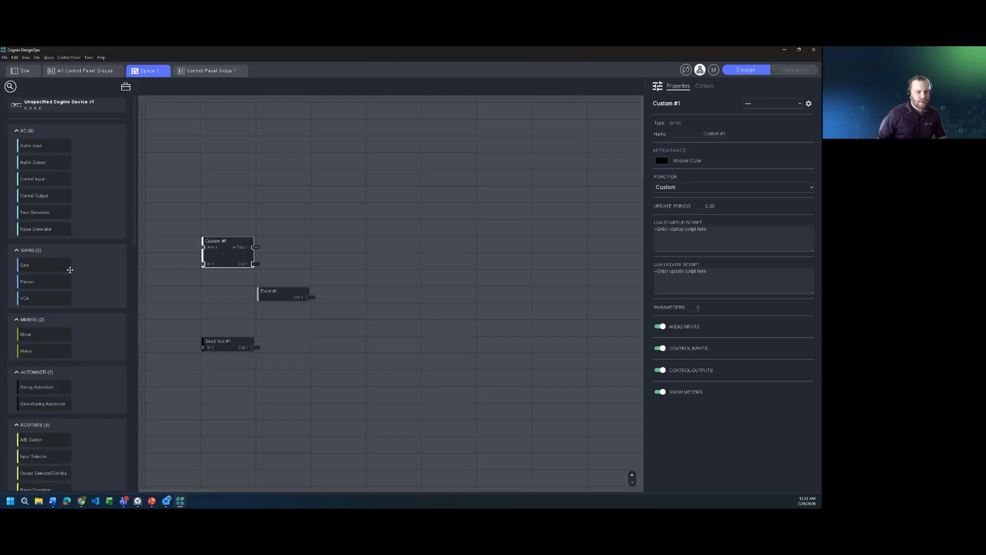
{"action": "scroll", "coordinate": [71, 292], "scroll_direction": "down", "scroll_amount": 8}
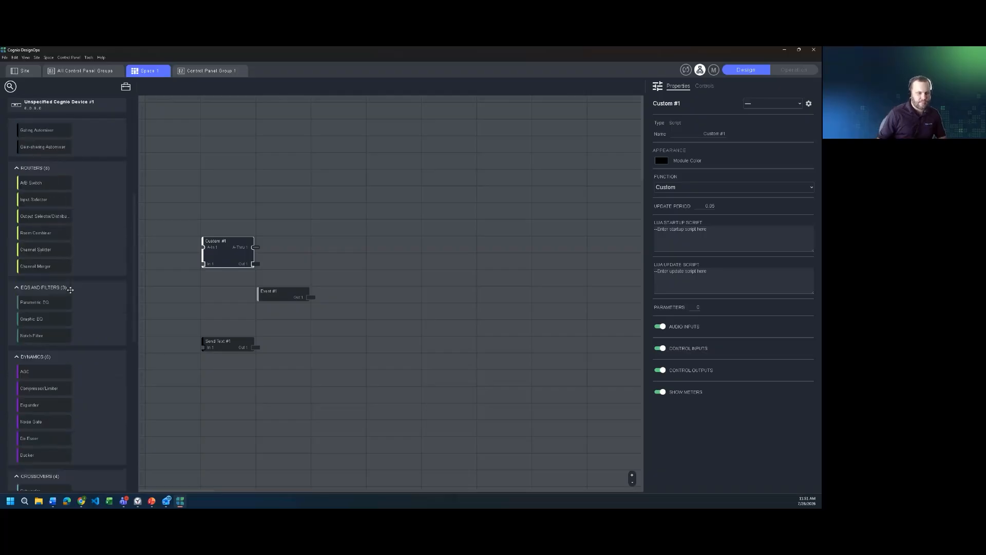
{"action": "scroll", "coordinate": [71, 292], "scroll_direction": "up", "scroll_amount": 8}
{"action": "scroll", "coordinate": [71, 291], "scroll_direction": "down", "scroll_amount": 13}
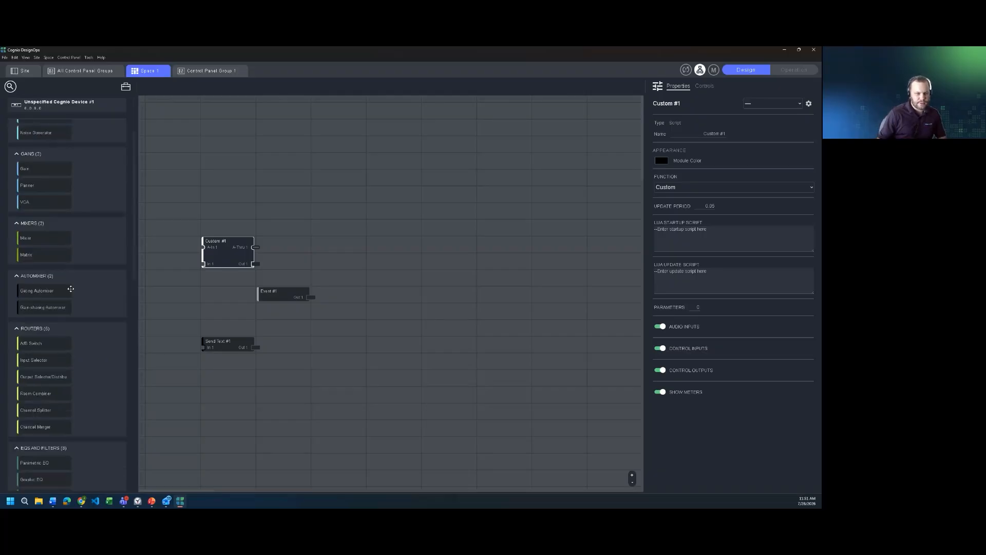
{"action": "scroll", "coordinate": [71, 290], "scroll_direction": "up", "scroll_amount": 10}
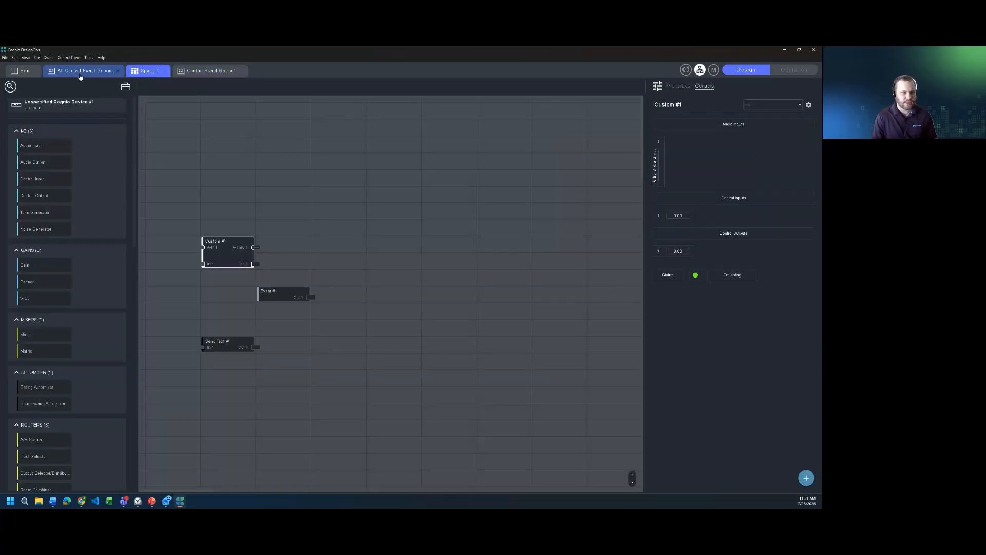
- Add Control Panel Group 2 to the device and list both groups' panels
{"action": "left_click", "coordinate": [82, 71]}
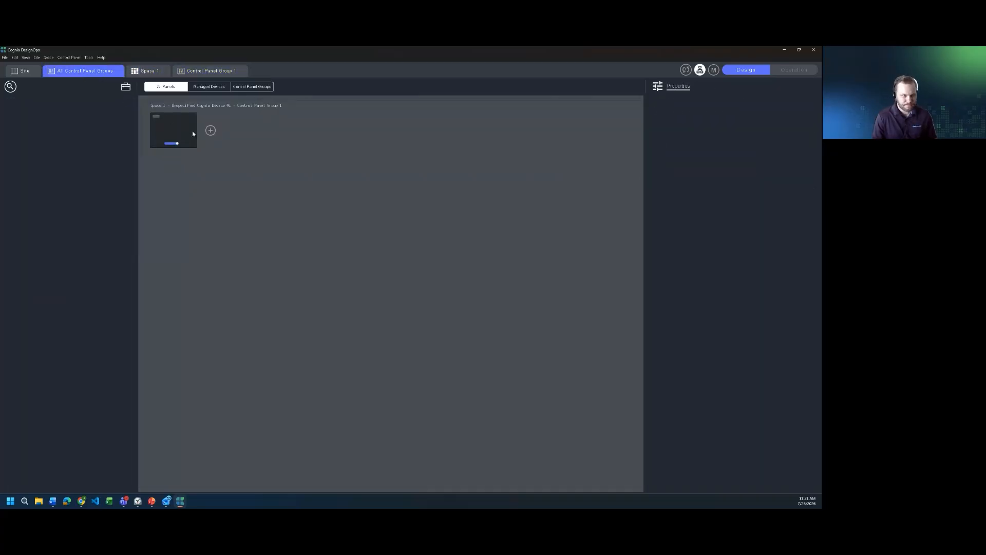
{"action": "left_click", "coordinate": [29, 75]}
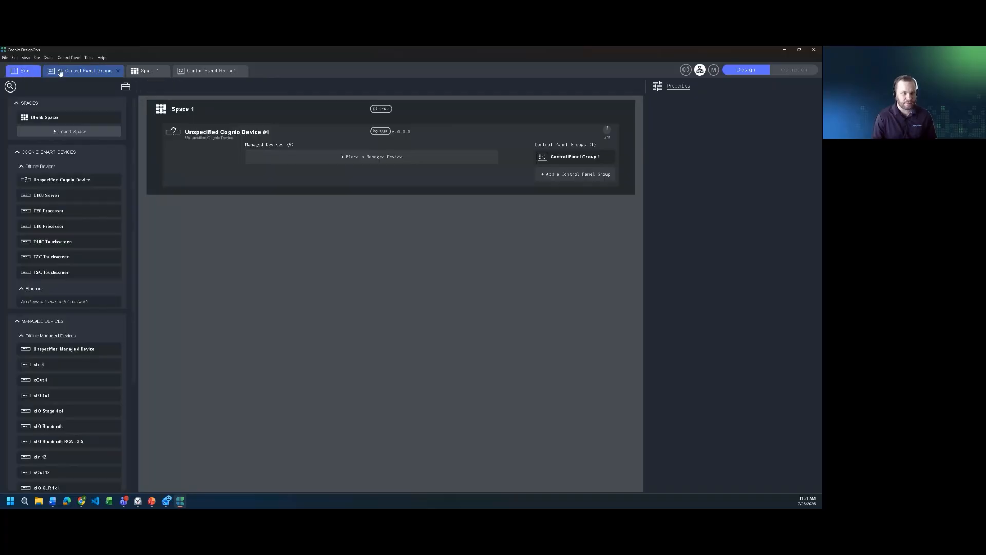
{"action": "left_click", "coordinate": [82, 71]}
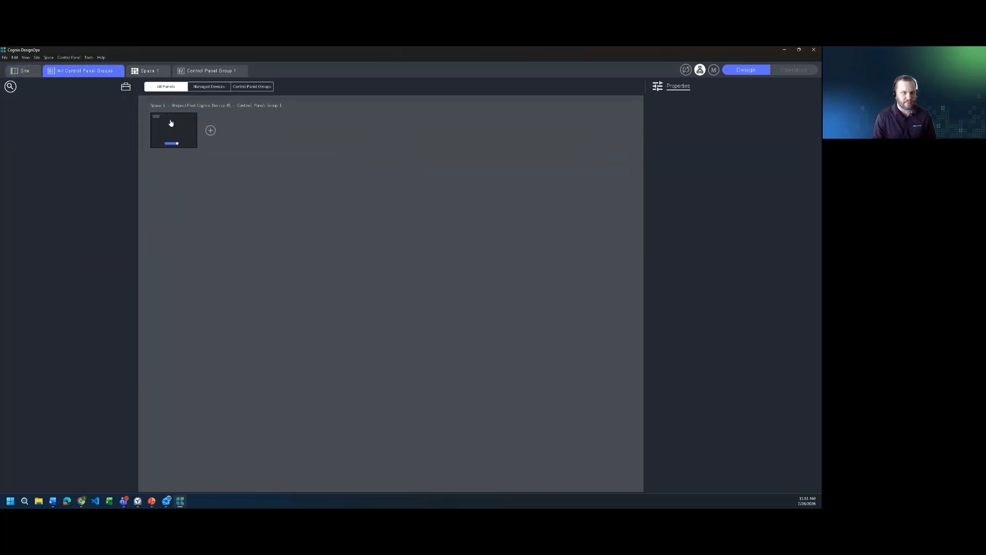
{"action": "left_click", "coordinate": [26, 72]}
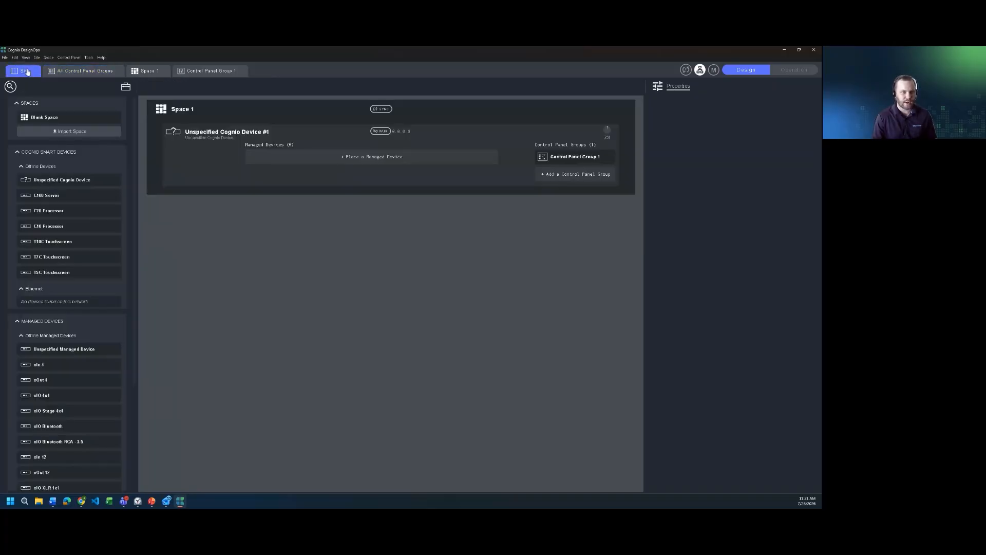
{"action": "left_click", "coordinate": [580, 177]}
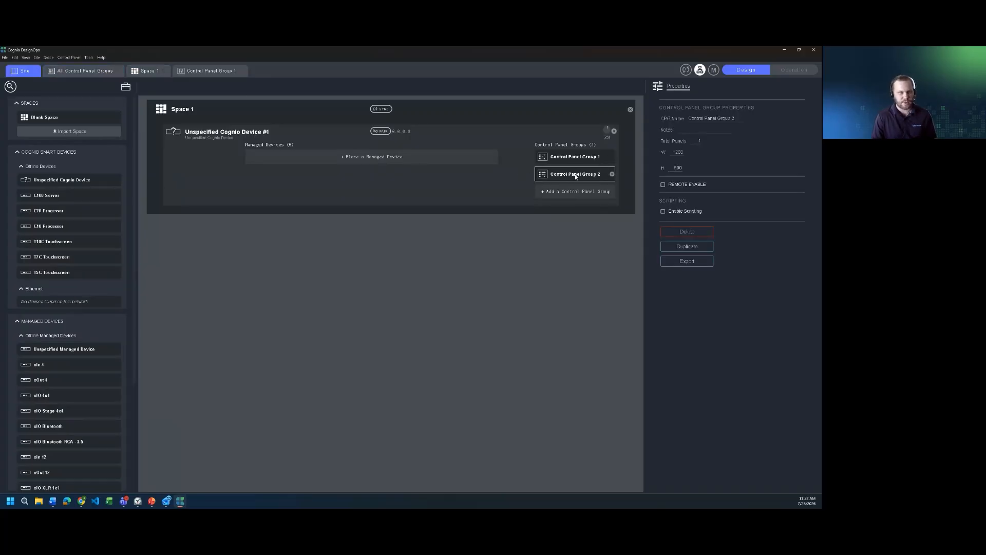
{"action": "left_click", "coordinate": [149, 70]}
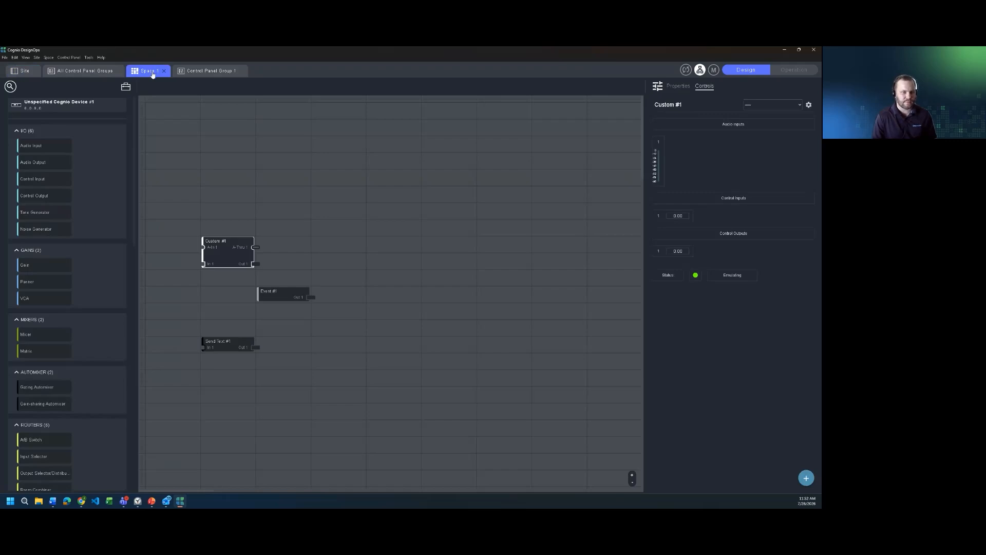
{"action": "left_click", "coordinate": [100, 72]}
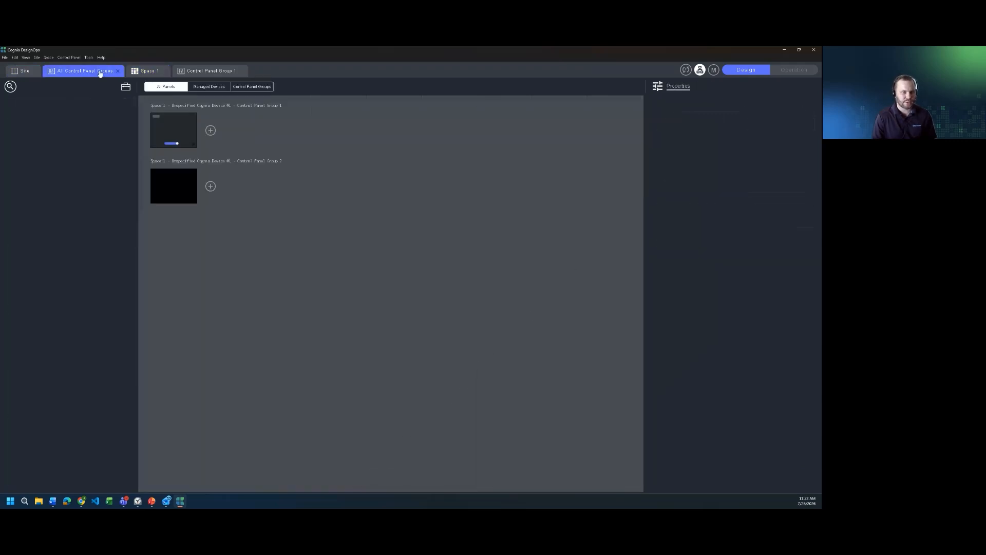
- Open Control Panel Group 1's panel, center the grey button, and show the 1280 × 800 panel's properties
{"action": "double_click", "coordinate": [180, 135]}
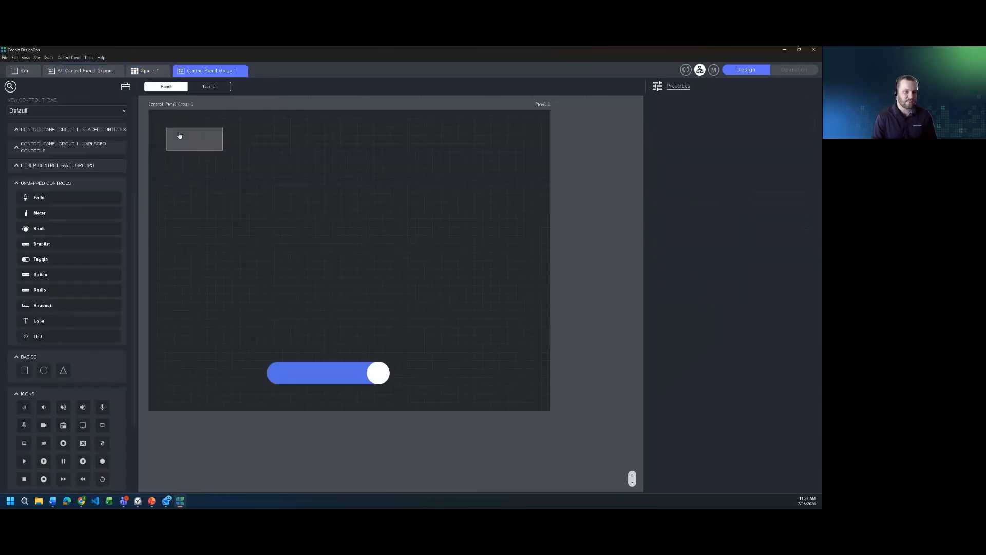
{"action": "left_click_drag", "start_coordinate": [194, 145], "coordinate": [303, 228]}
{"action": "left_click_drag", "start_coordinate": [192, 147], "coordinate": [458, 404]}
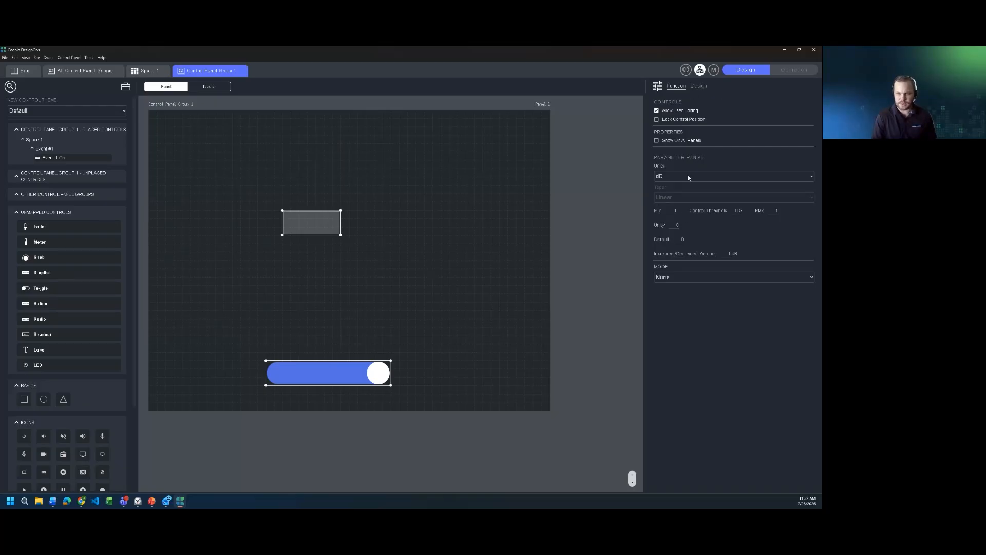
{"action": "left_click", "coordinate": [173, 105]}
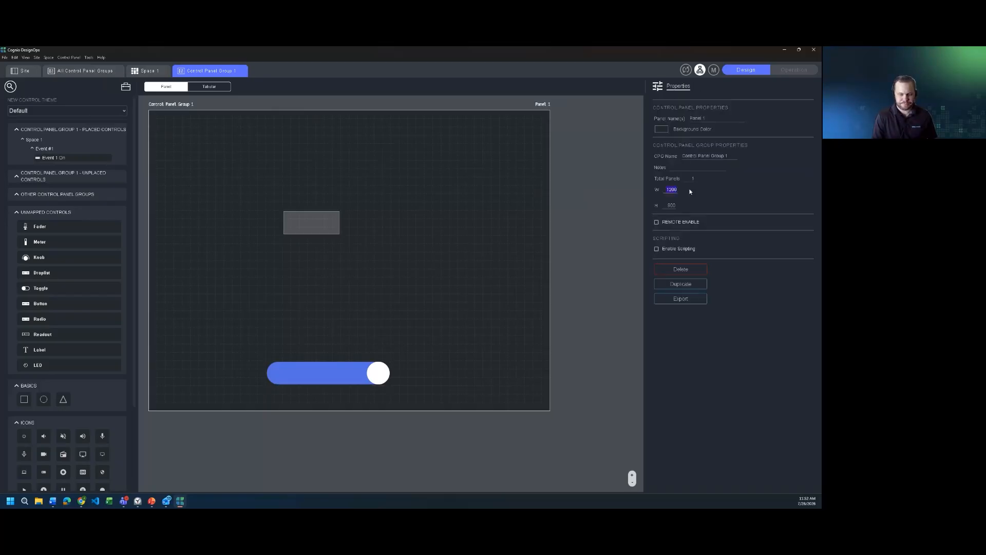
- Apply the 600 panel width and fit the button and switch inside, shifted upward
{"action": "key", "text": "Return"}
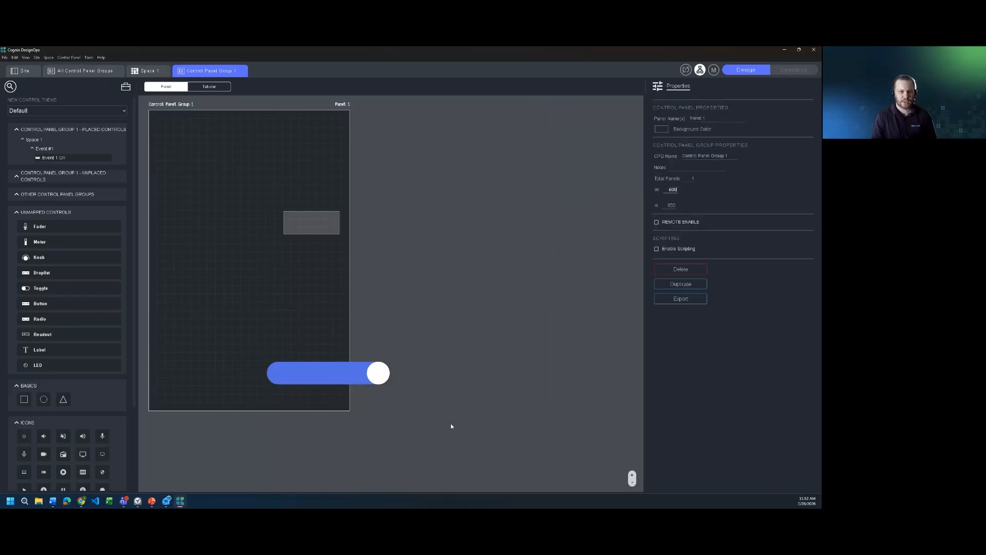
{"action": "left_click_drag", "start_coordinate": [344, 375], "coordinate": [268, 374]}
{"action": "left_click_drag", "start_coordinate": [326, 212], "coordinate": [242, 229]}
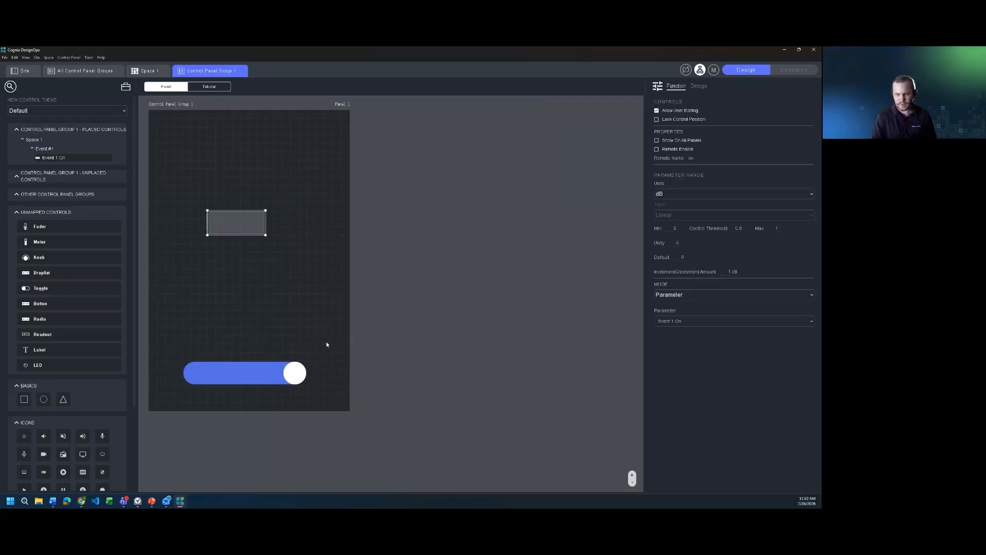
{"action": "left_click_drag", "start_coordinate": [342, 398], "coordinate": [147, 147]}
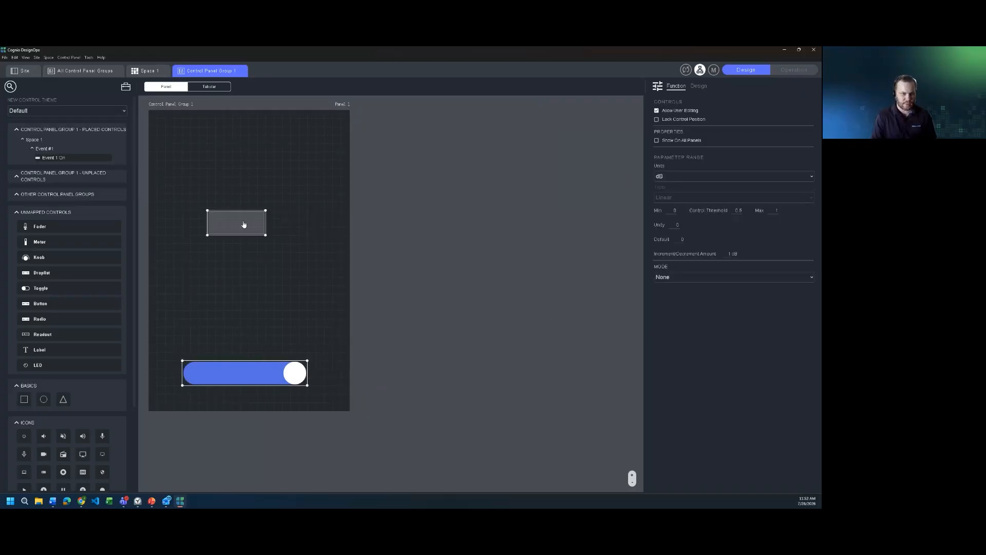
{"action": "left_click_drag", "start_coordinate": [244, 224], "coordinate": [246, 192]}
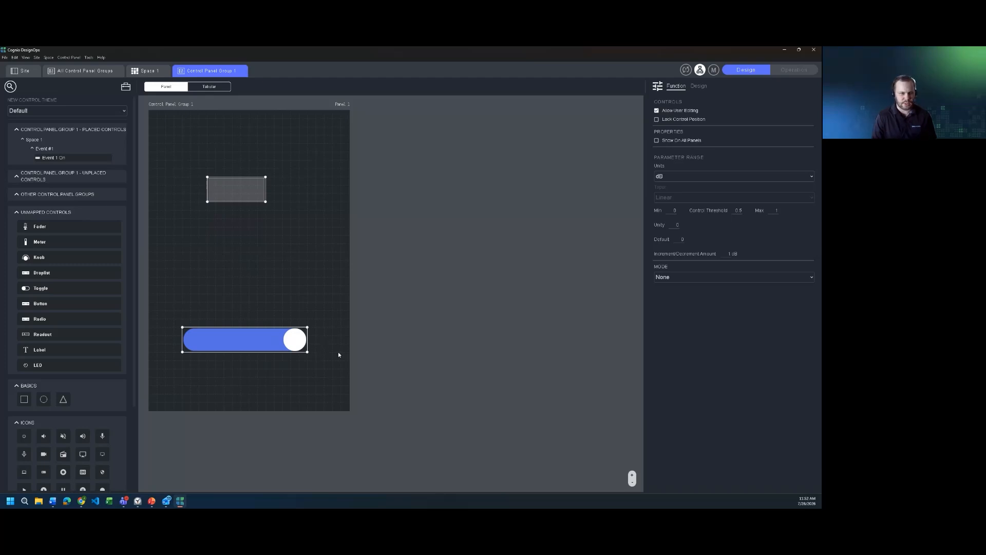
{"action": "left_click", "coordinate": [254, 281]}
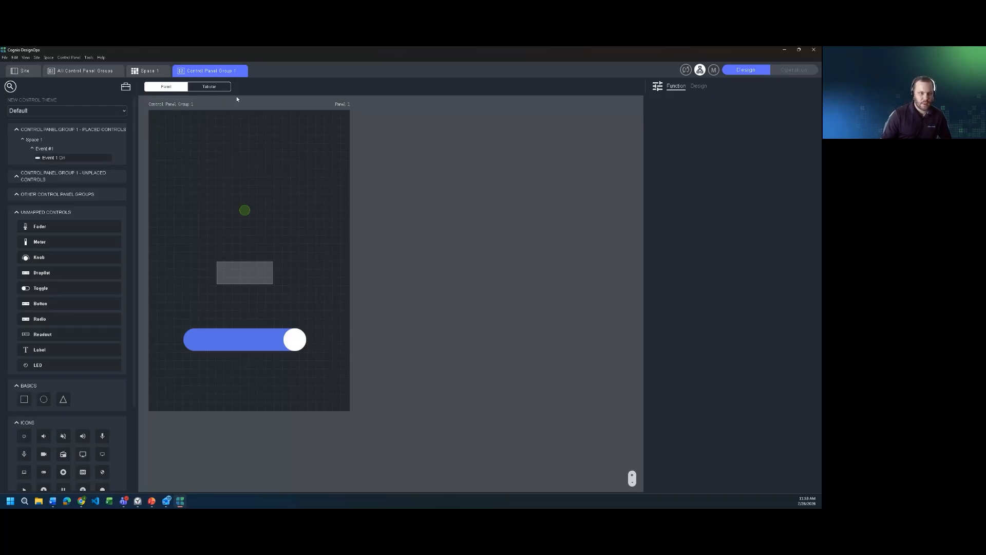
{"action": "left_click", "coordinate": [207, 88]}
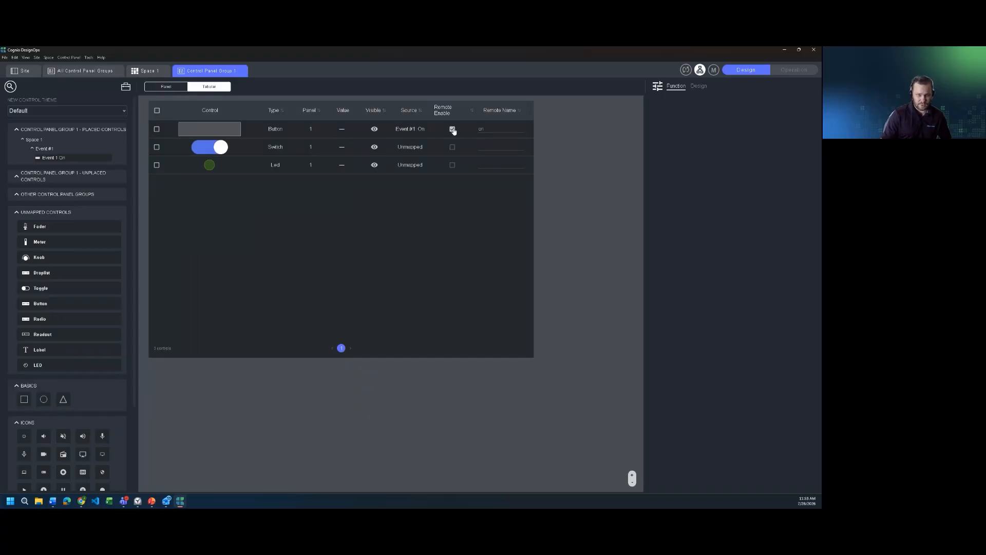
{"action": "left_click", "coordinate": [375, 130]}
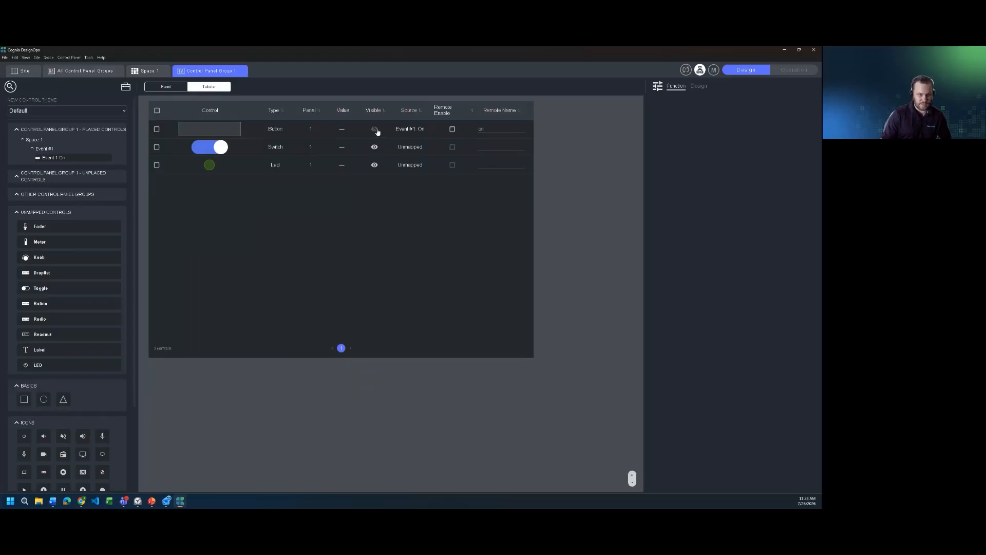
{"action": "left_click", "coordinate": [375, 130]}
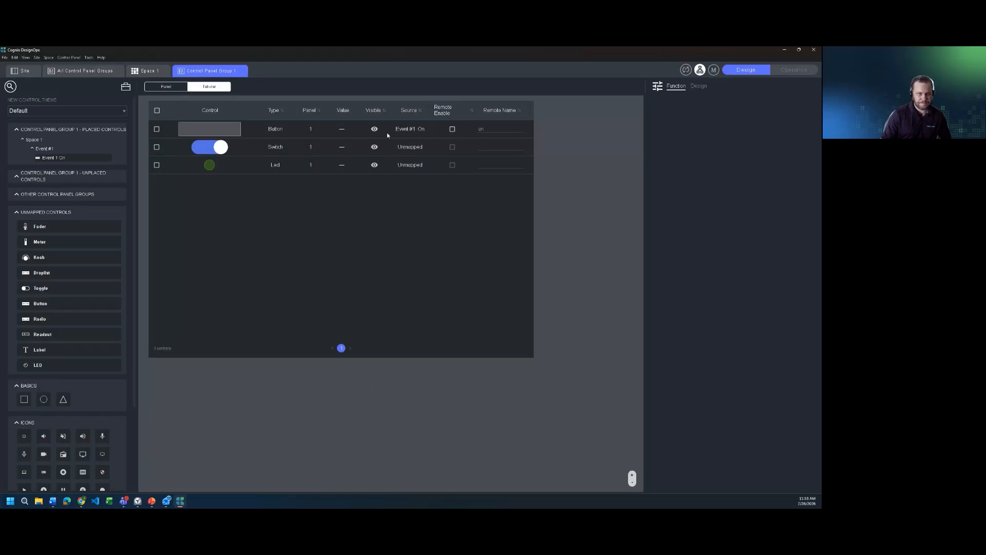
{"action": "left_click", "coordinate": [150, 72]}
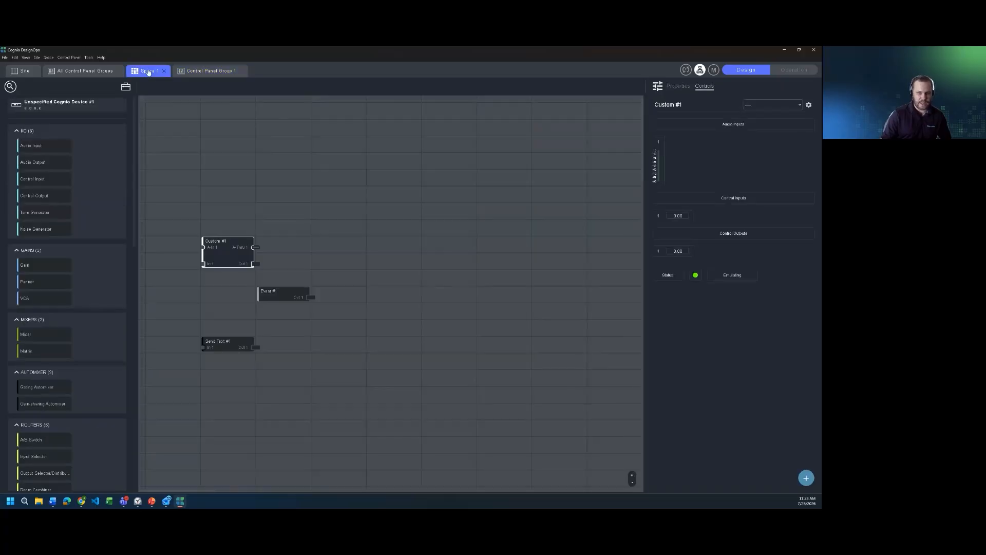
{"action": "left_click", "coordinate": [104, 76]}
{"action": "double_click", "coordinate": [163, 132]}
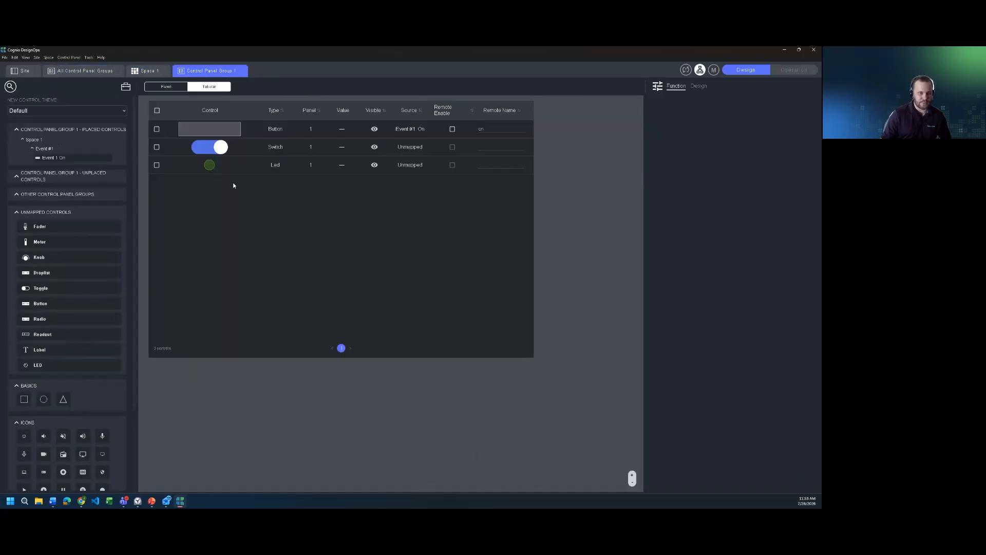
{"action": "left_click", "coordinate": [162, 90]}
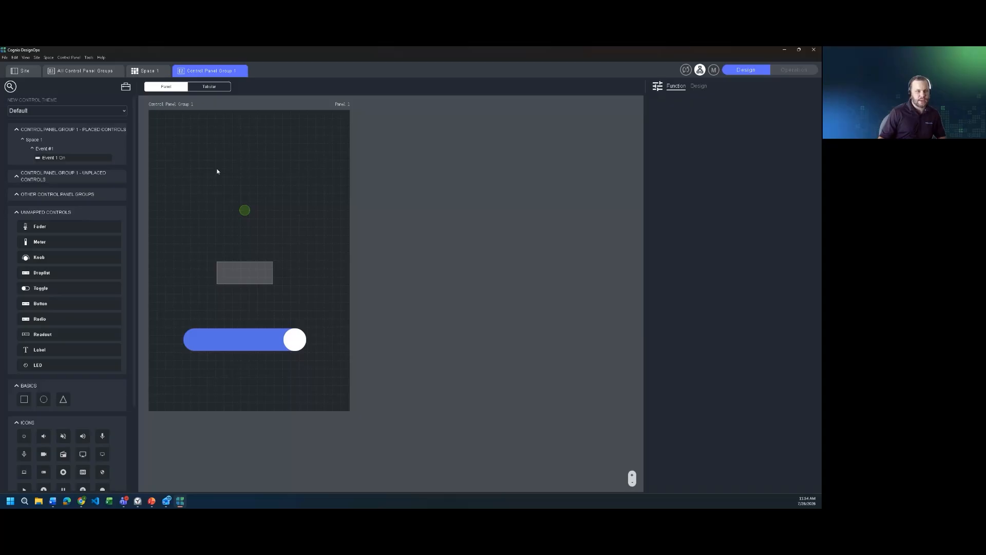
- Return to the Site overview listing Control Panel Groups 1 and 2
{"action": "left_click", "coordinate": [27, 71]}
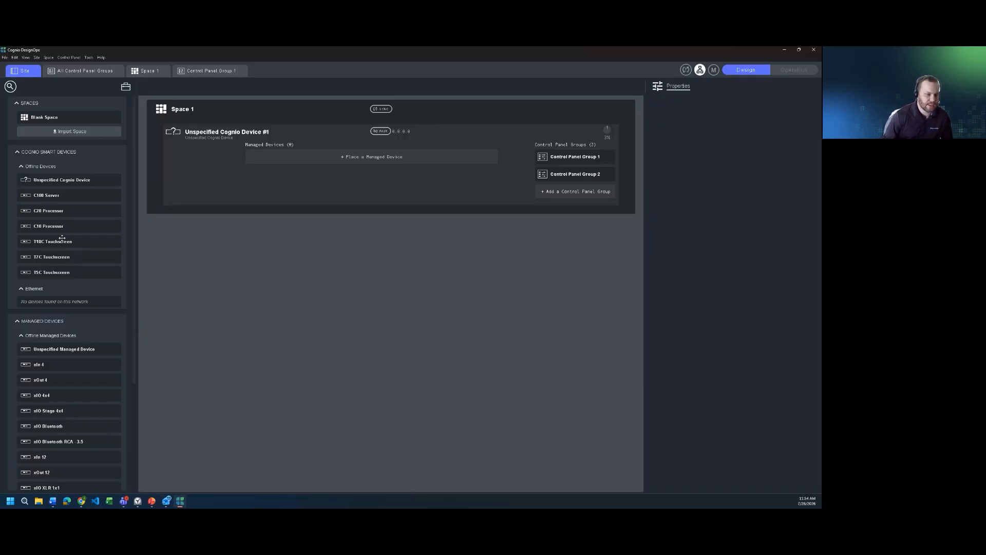
- Convert the Unspecified Cognito Device into a T10C Touchscreen from Cognito Smart Devices
{"action": "left_click_drag", "start_coordinate": [58, 243], "coordinate": [212, 152]}
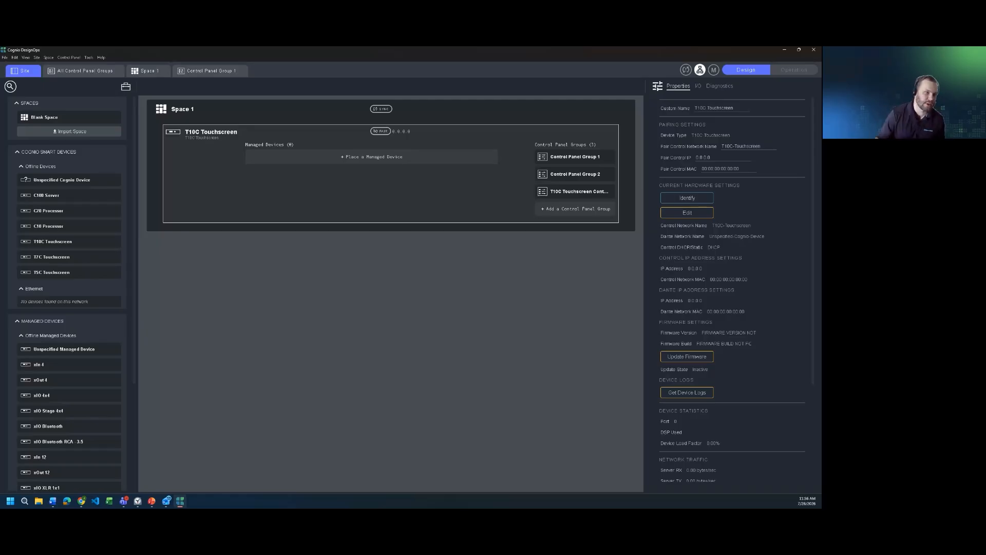
- Show the All Control Panel Groups view with all three touchscreen groups' panels
{"action": "left_click", "coordinate": [101, 72]}
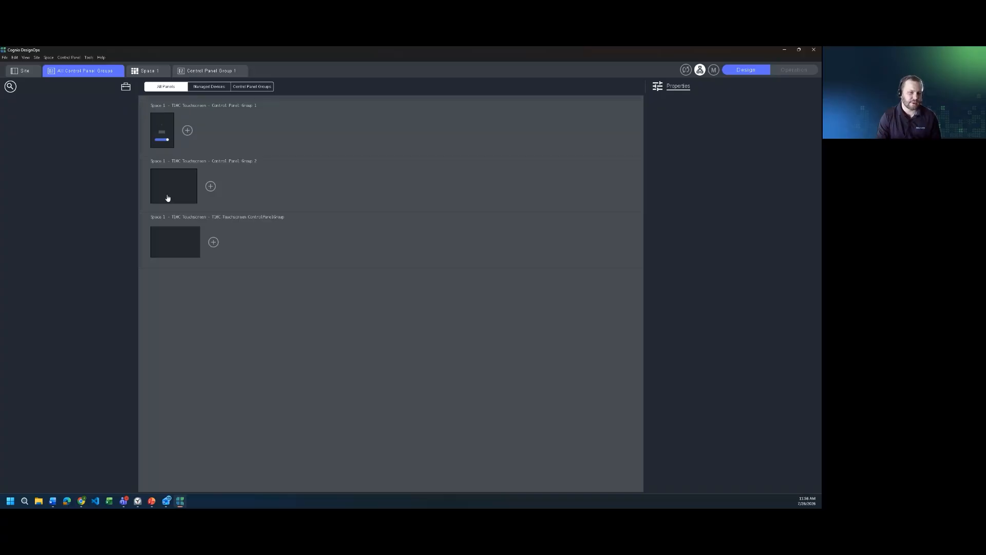
- Inspect Control Panel Group 2's properties, then go back to the Site overview
{"action": "left_click", "coordinate": [171, 194]}
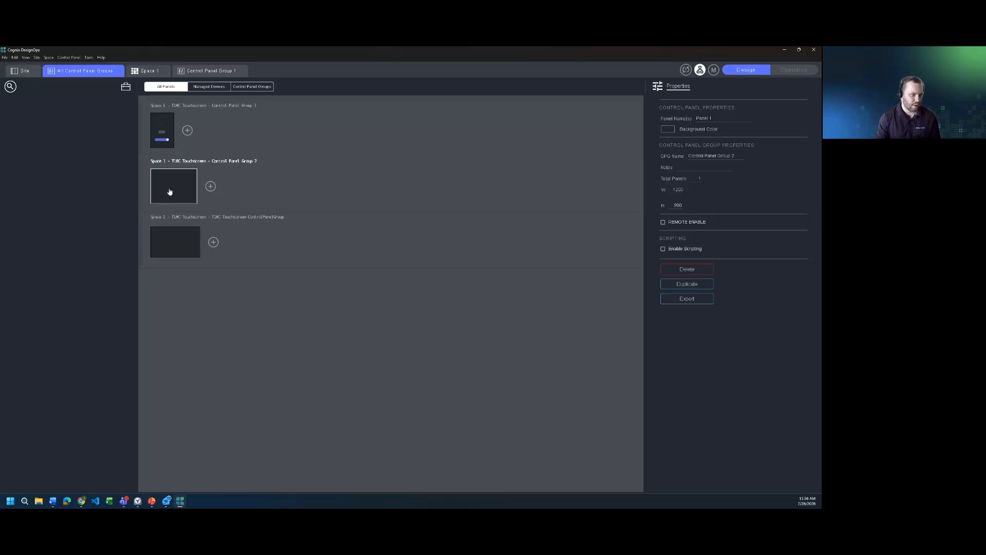
{"action": "left_click", "coordinate": [30, 72]}
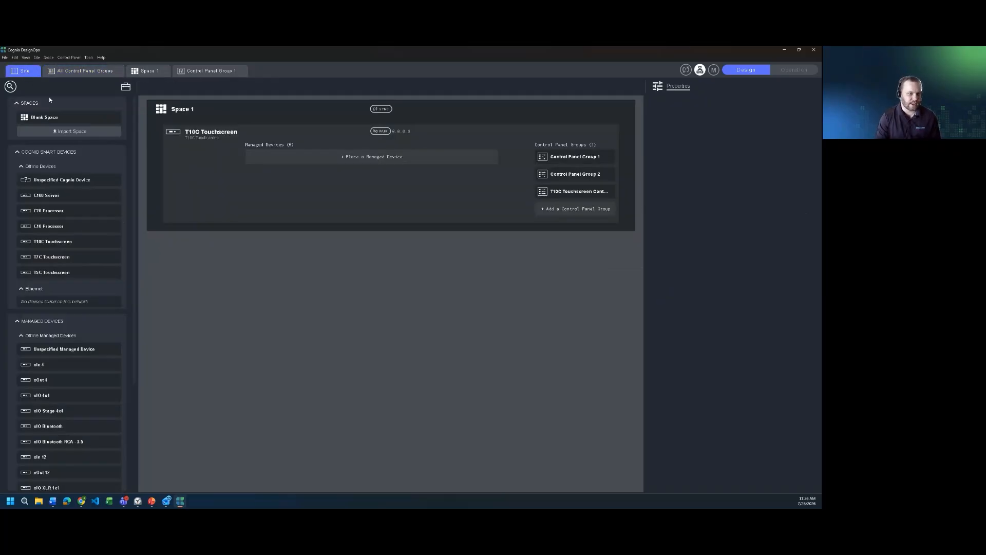